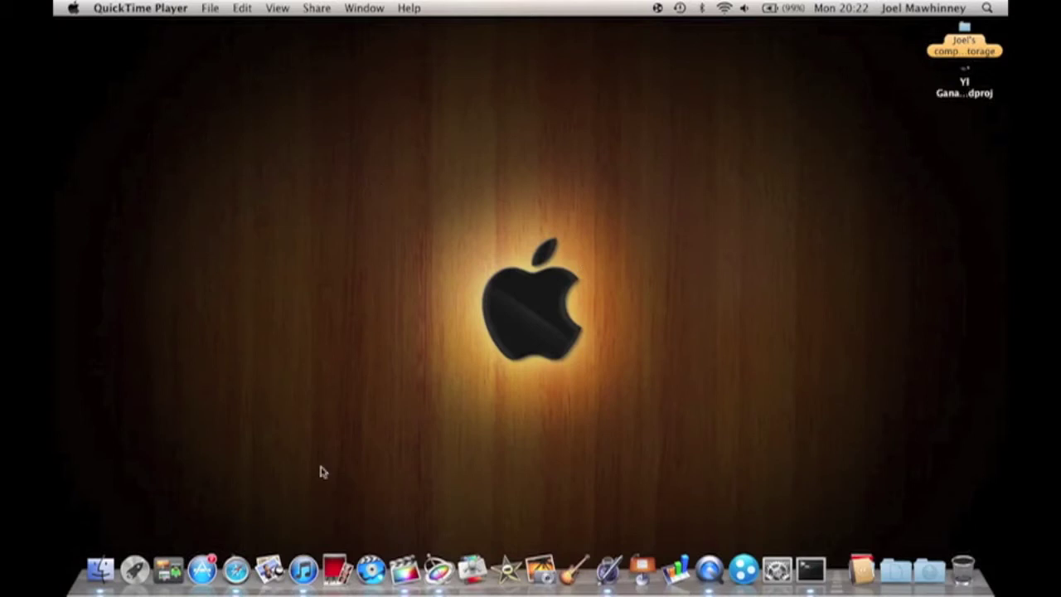
Launch Final Cut Pro and preview the New Project's footage near the start of the edit
{"action": "left_click", "coordinate": [403, 580]}
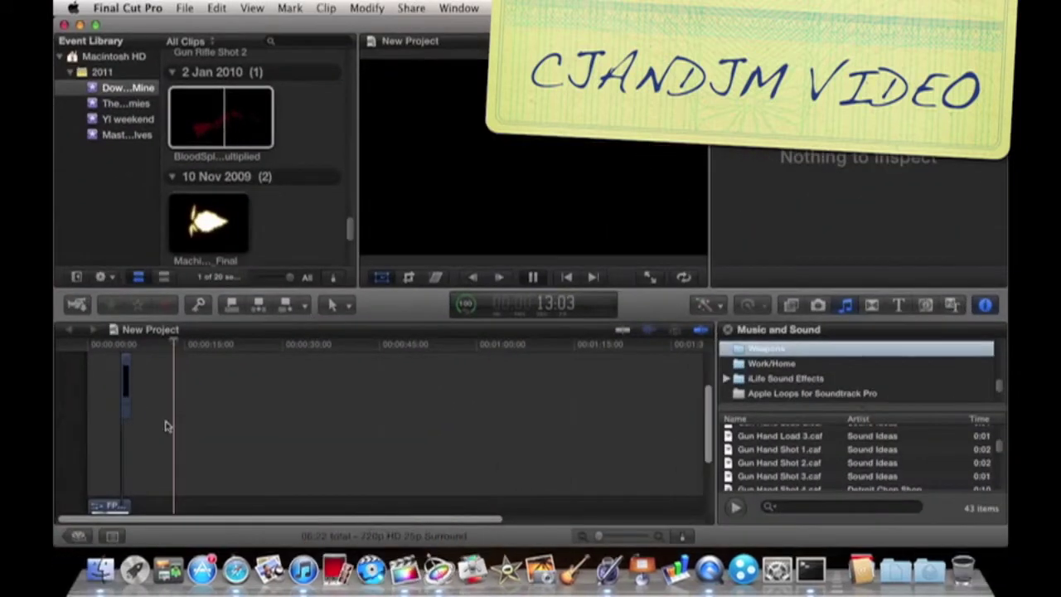
{"action": "left_click", "coordinate": [88, 346]}
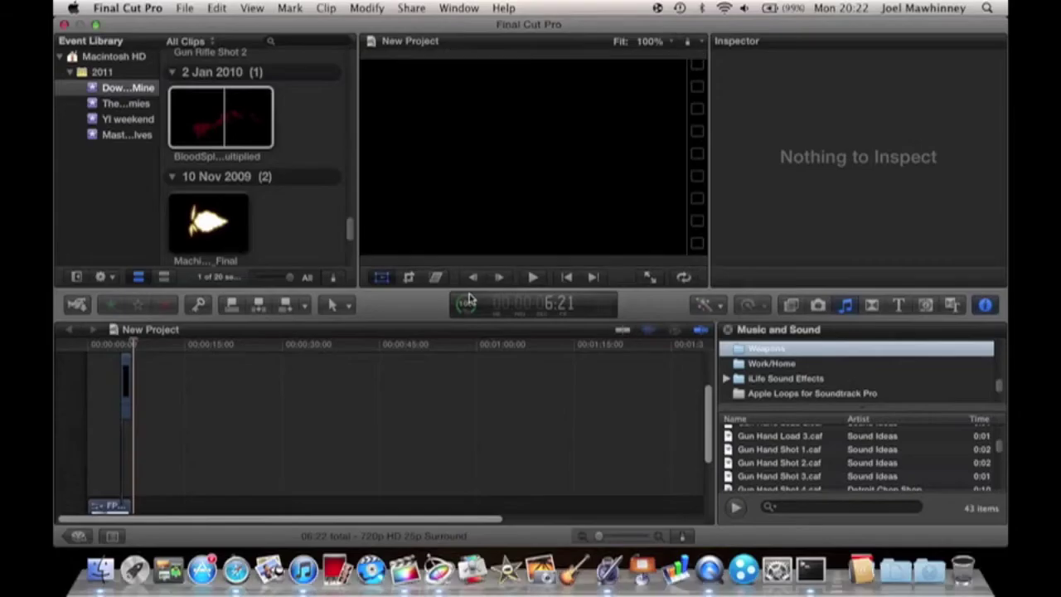
{"action": "left_click", "coordinate": [106, 349]}
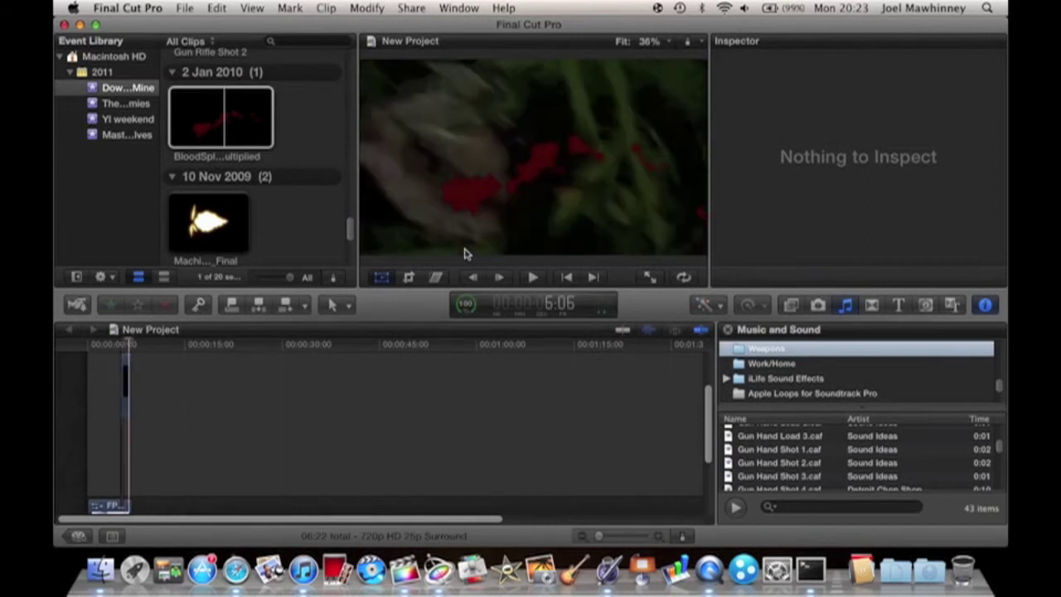
Delete the blood splatter clip and the small leftover clip above the footage, then play back
{"action": "left_click", "coordinate": [121, 406]}
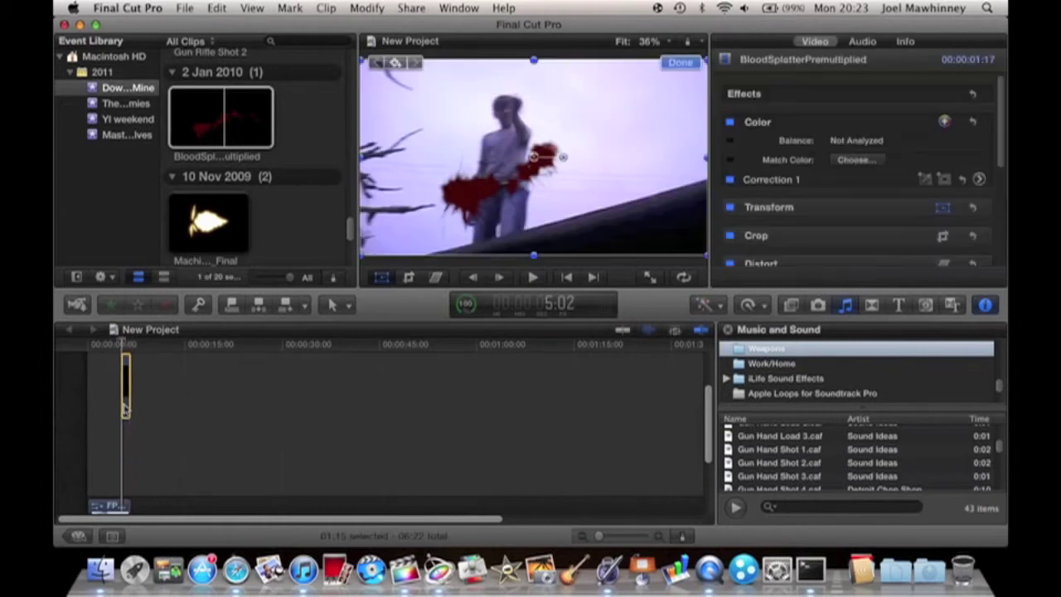
{"action": "key", "text": "Delete"}
{"action": "left_click", "coordinate": [124, 390]}
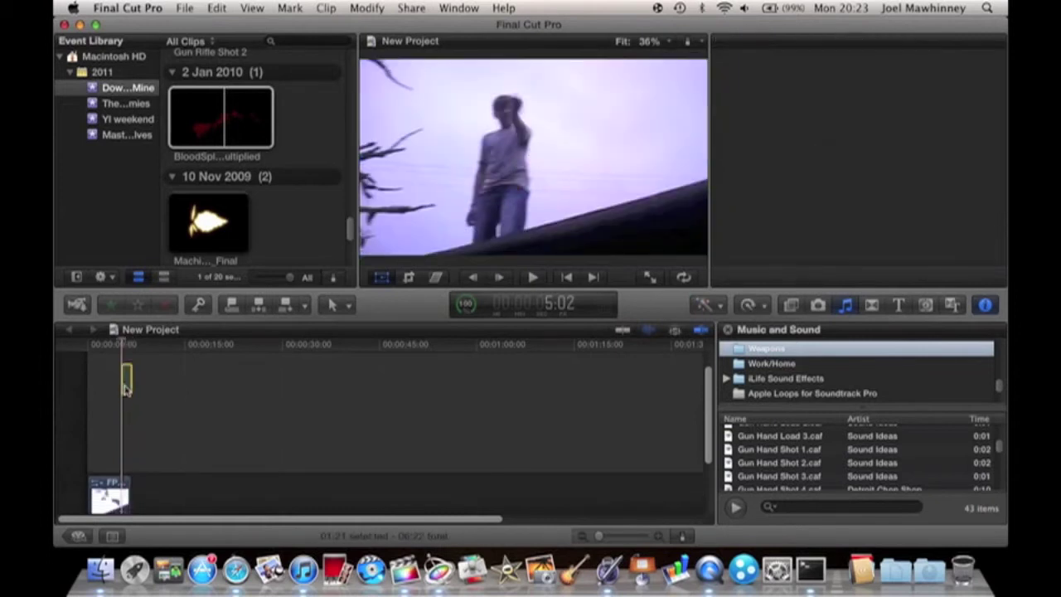
{"action": "key", "text": "Delete"}
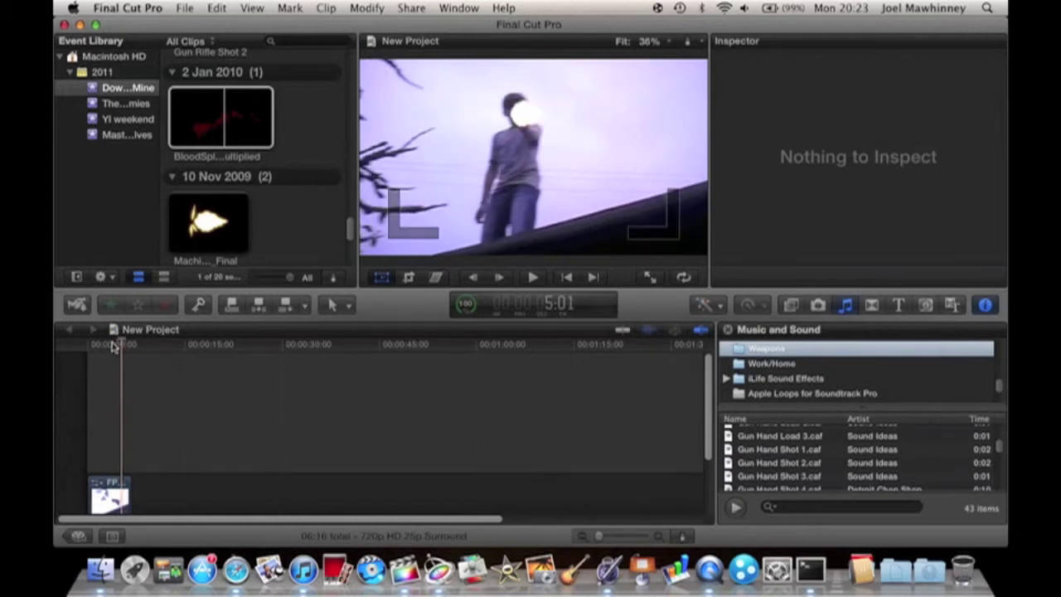
{"action": "key", "text": "space"}
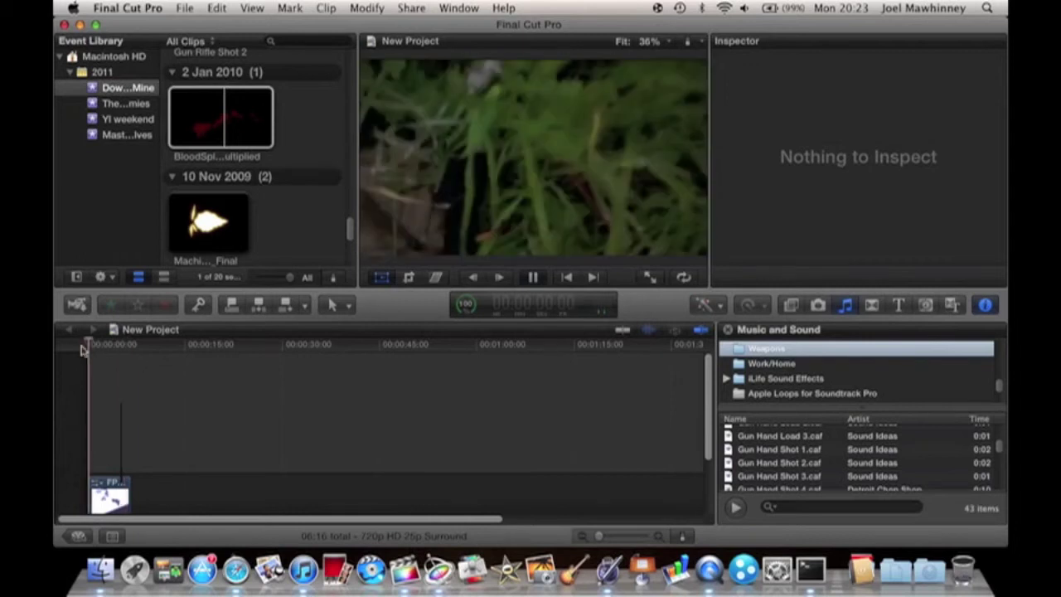
Scrub from the start of the edit to about three seconds, where the gun is raised
{"action": "left_click", "coordinate": [93, 346]}
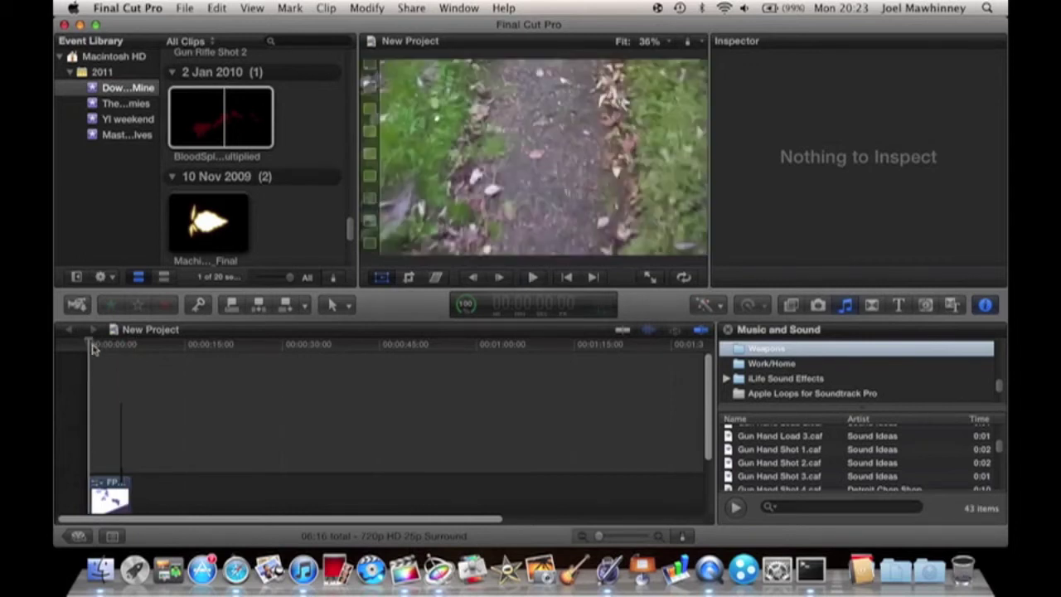
{"action": "scroll", "coordinate": [246, 155], "scroll_direction": "up", "scroll_amount": 5}
{"action": "scroll", "coordinate": [244, 157], "scroll_direction": "down", "scroll_amount": 4}
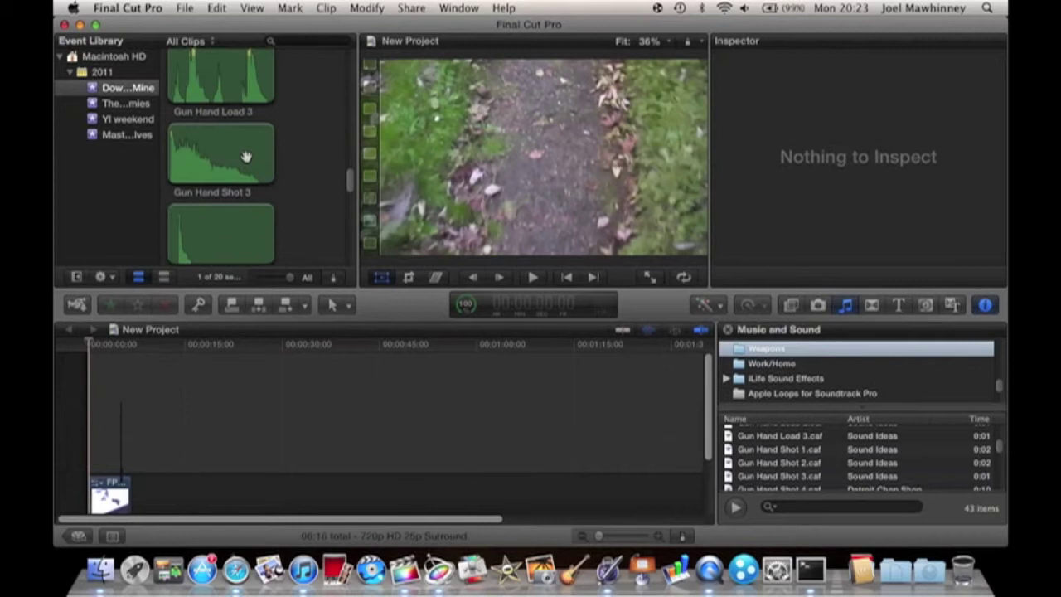
{"action": "left_click", "coordinate": [110, 351]}
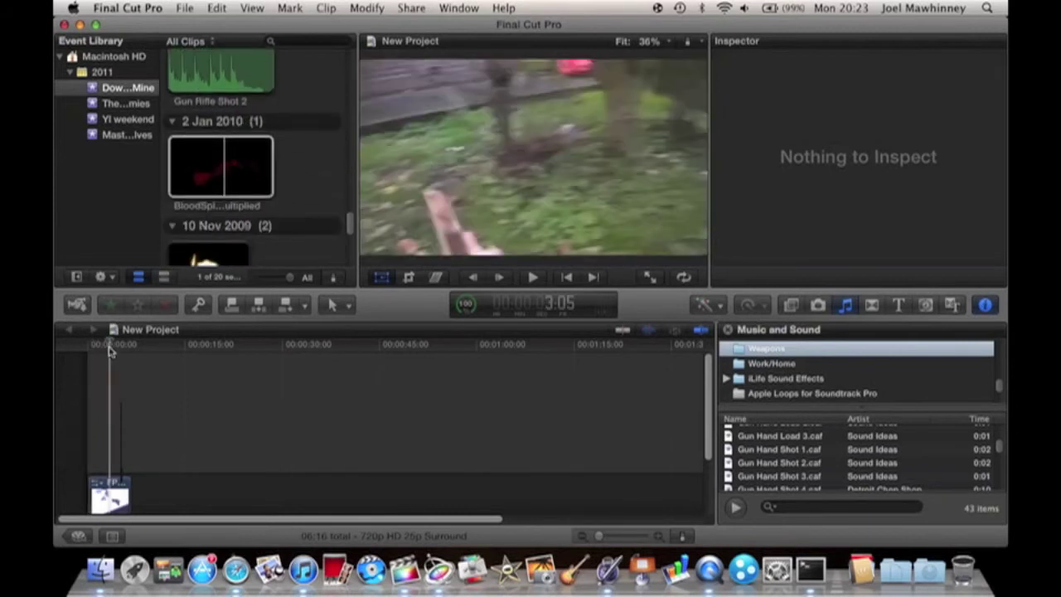
{"action": "left_click", "coordinate": [120, 454]}
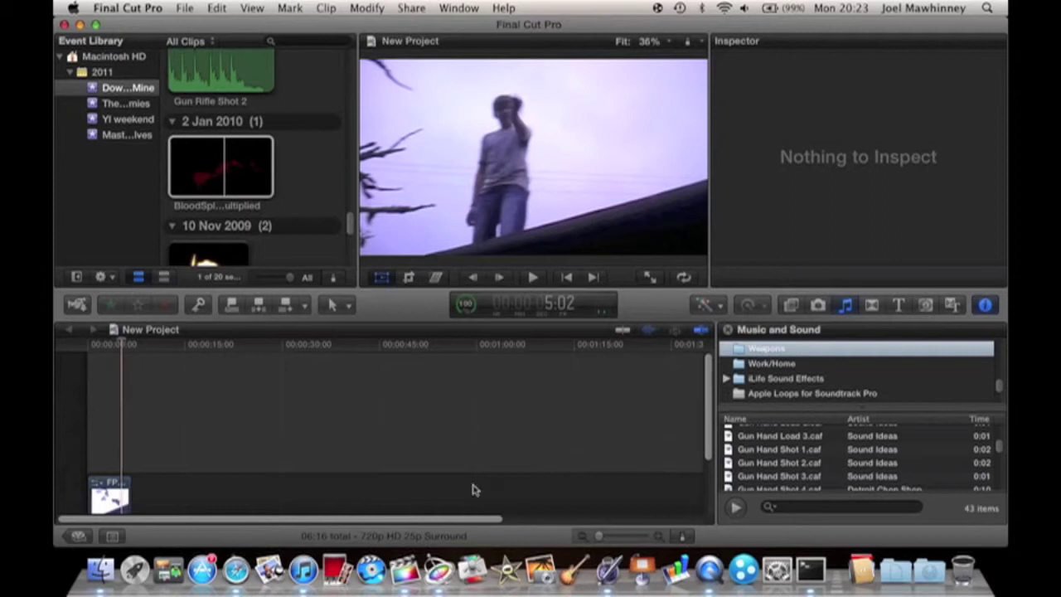
Zoom and step frame by frame to the gunshot, then show the Photos library with Muzzle_Flash_Side
{"action": "left_click_drag", "start_coordinate": [600, 537], "coordinate": [627, 536]}
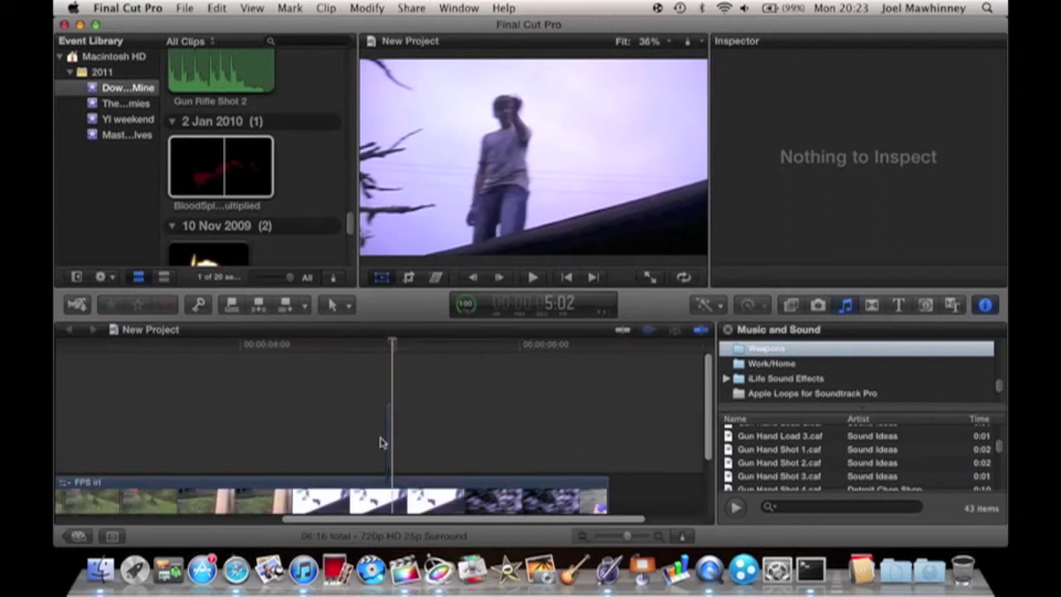
{"action": "left_click", "coordinate": [392, 442]}
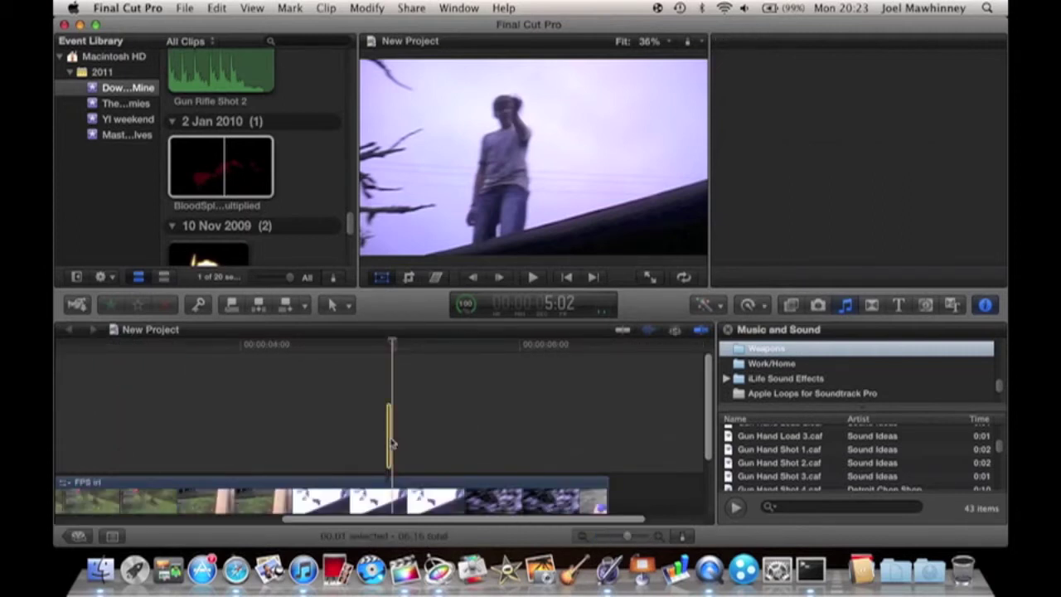
{"action": "left_click_drag", "start_coordinate": [627, 536], "coordinate": [599, 536]}
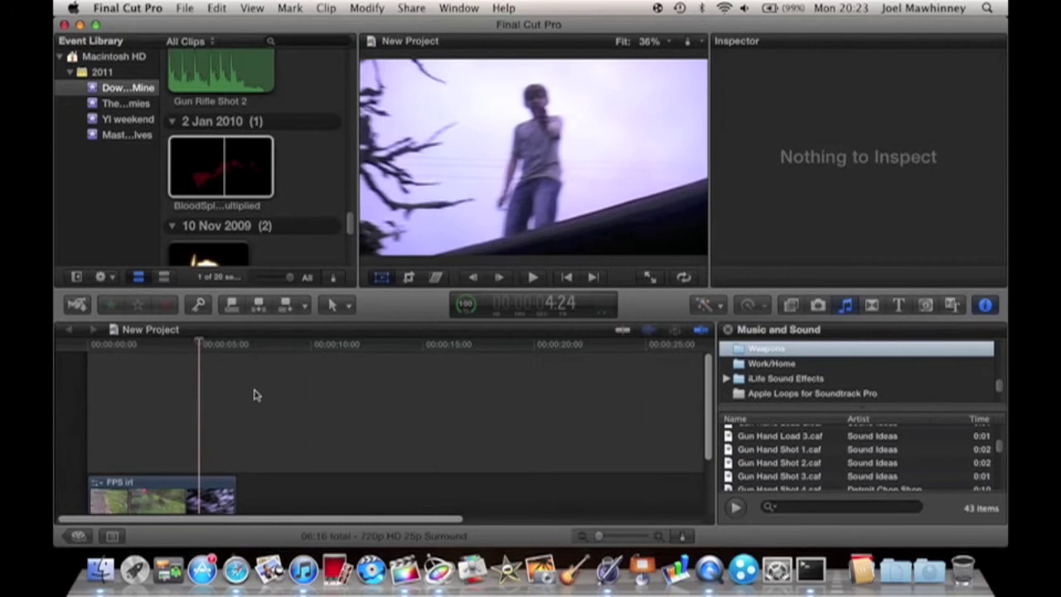
{"action": "key", "text": "Left"}
{"action": "key", "text": "Left"}
{"action": "key", "text": "Left"}
{"action": "key", "text": "Left"}
{"action": "key", "text": "Right"}
{"action": "key", "text": "Right"}
{"action": "key", "text": "Right"}
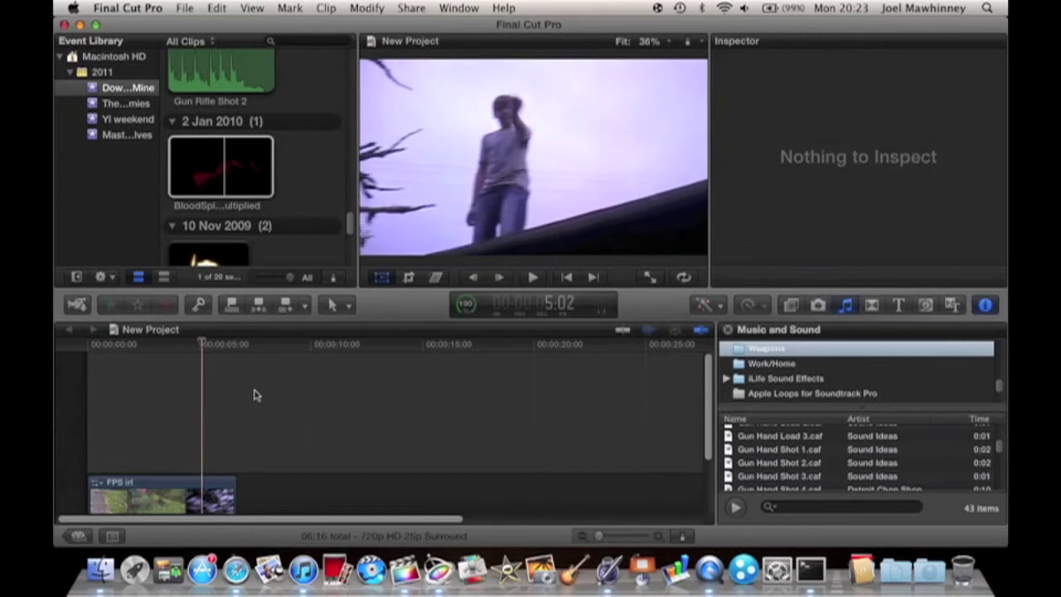
{"action": "left_click", "coordinate": [814, 310]}
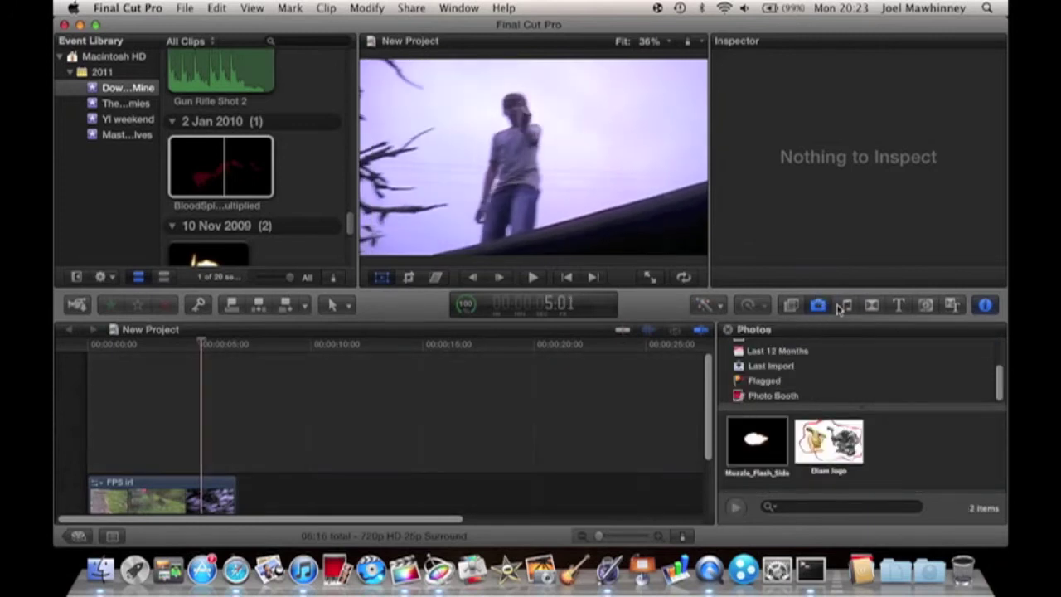
{"action": "scroll", "coordinate": [947, 403], "scroll_direction": "up", "scroll_amount": 3}
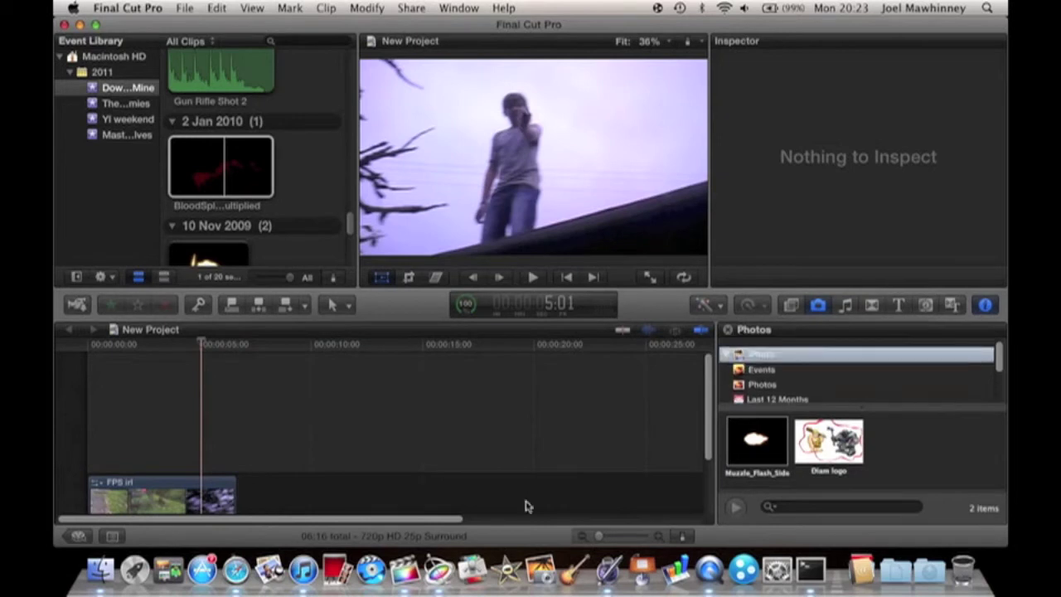
{"action": "left_click", "coordinate": [260, 554]}
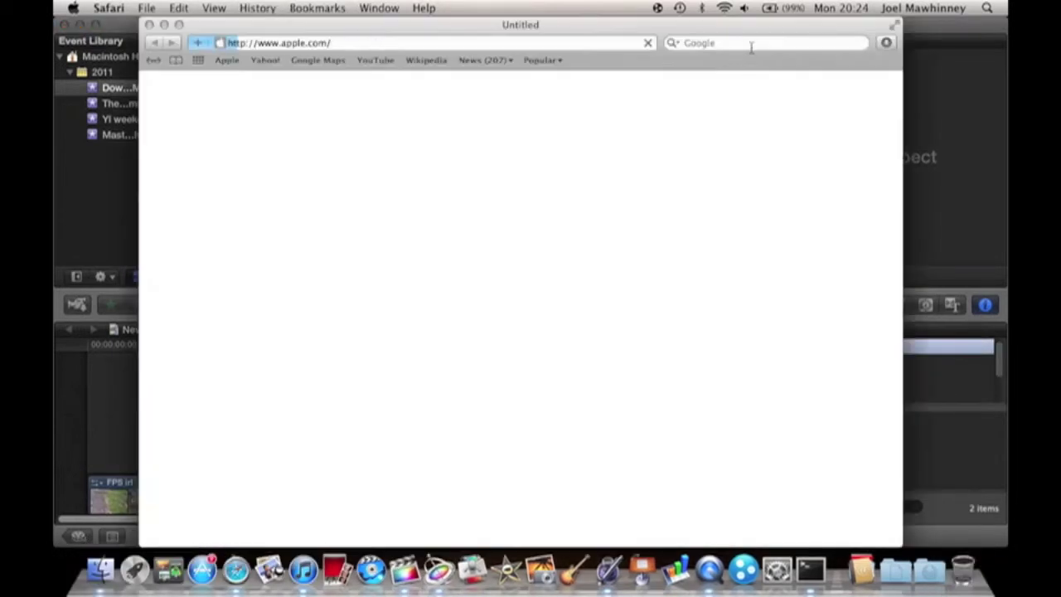
{"action": "left_click", "coordinate": [751, 45]}
{"action": "type", "text": "M"}
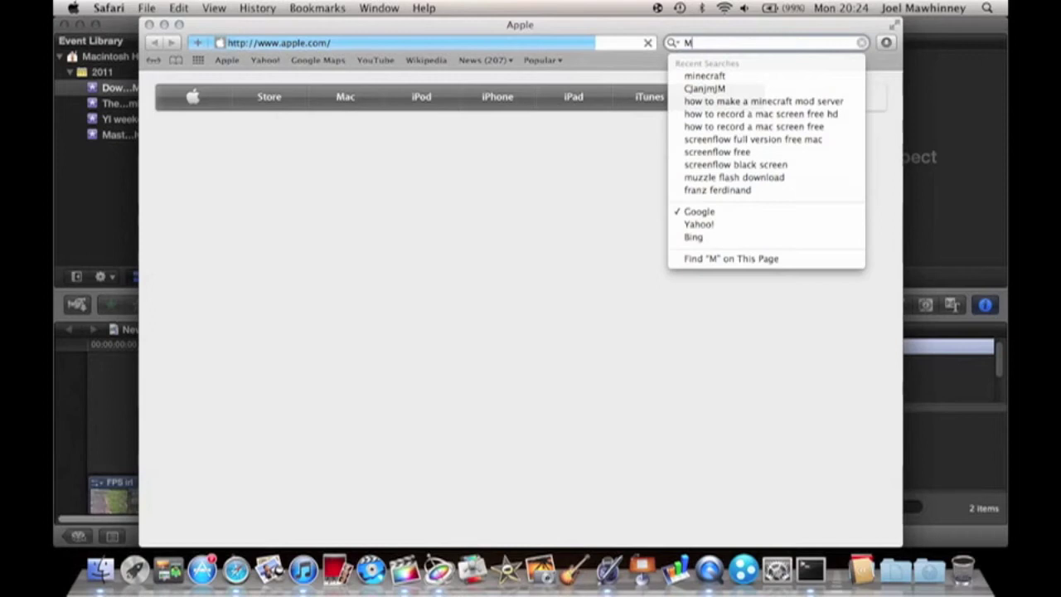
{"action": "type", "text": "UZZLE FLASH"}
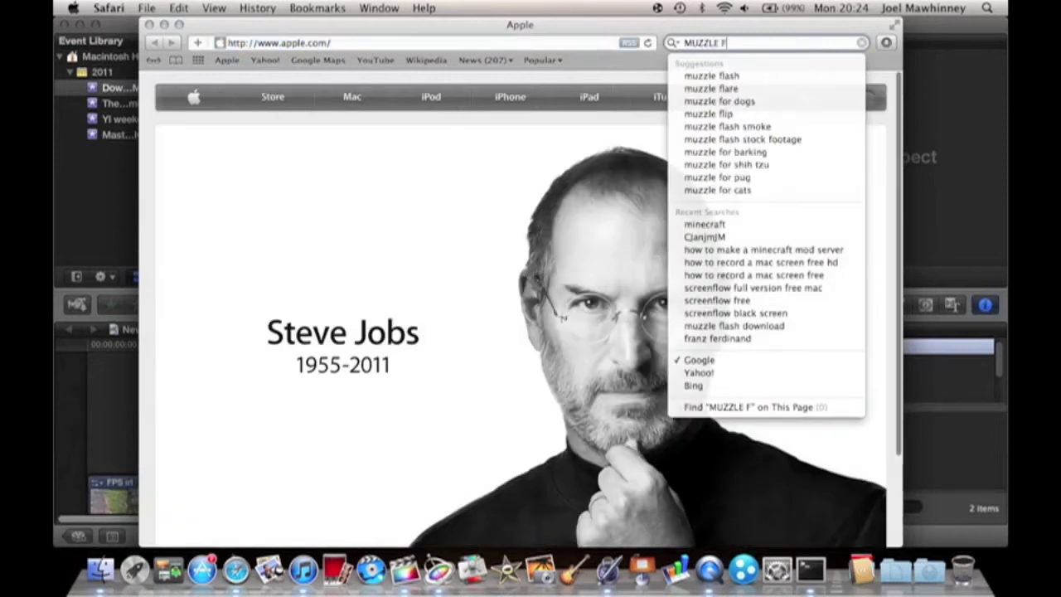
{"action": "key", "text": "Return"}
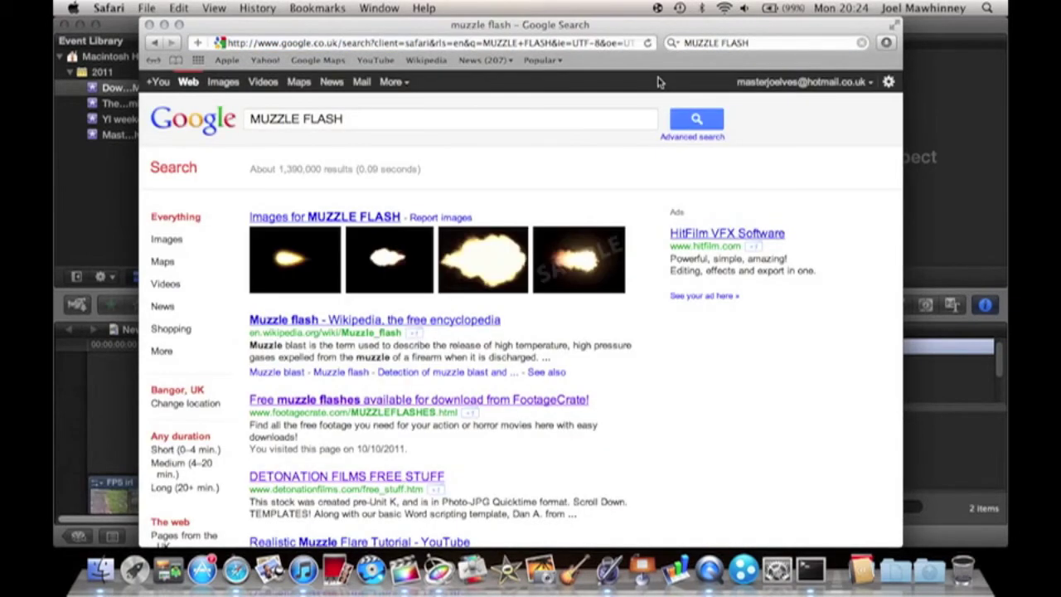
{"action": "left_click", "coordinate": [149, 25]}
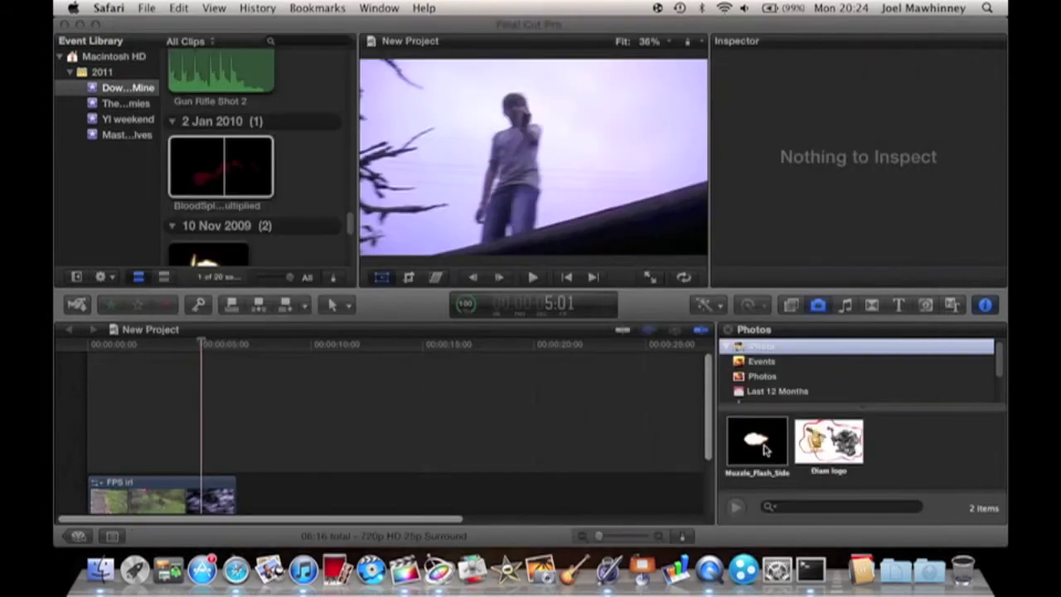
Connect Muzzle_Flash_Side above the footage near 5 seconds, play it from 4 seconds, and select it
{"action": "left_click_drag", "start_coordinate": [764, 447], "coordinate": [203, 418]}
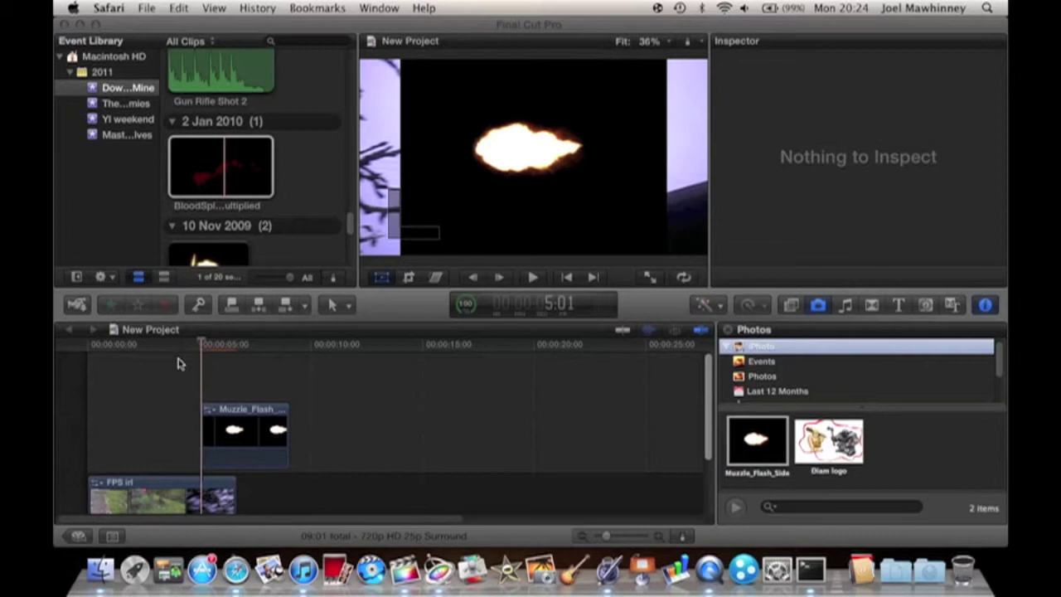
{"action": "left_click", "coordinate": [179, 357]}
{"action": "left_click", "coordinate": [180, 347]}
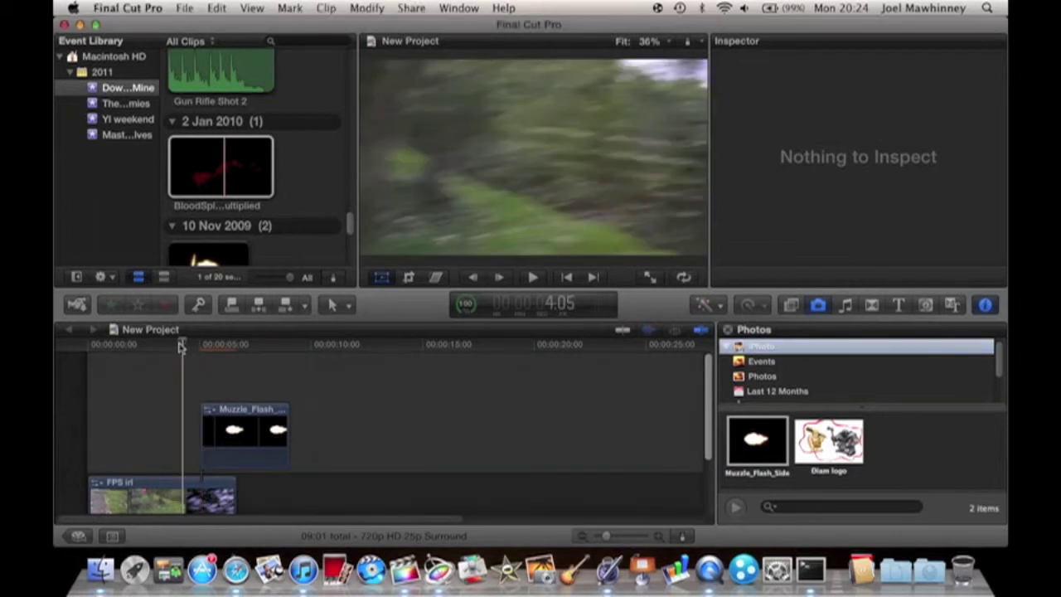
{"action": "key", "text": "space"}
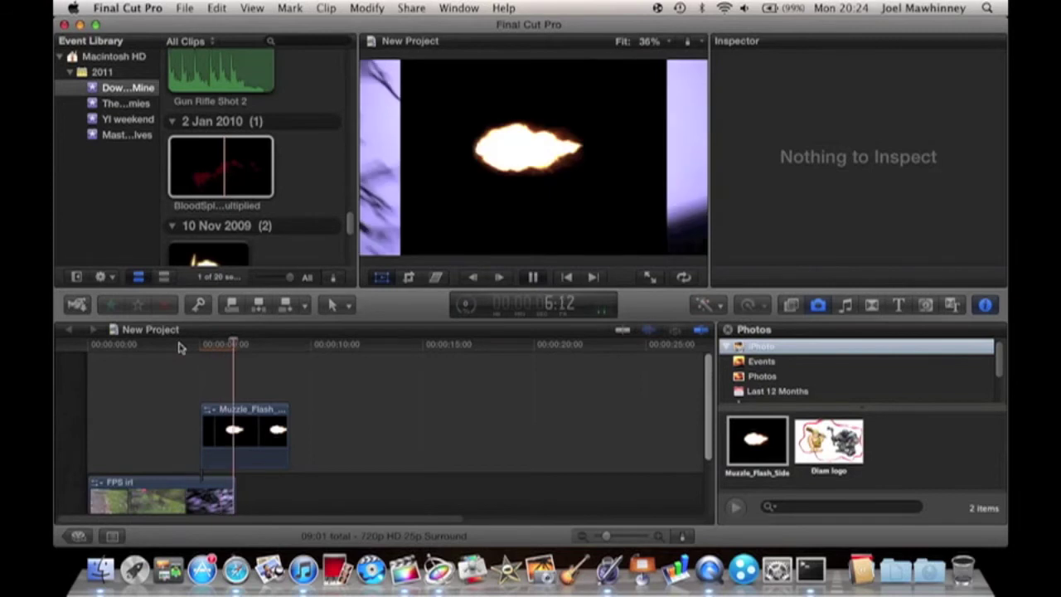
{"action": "key", "text": "space"}
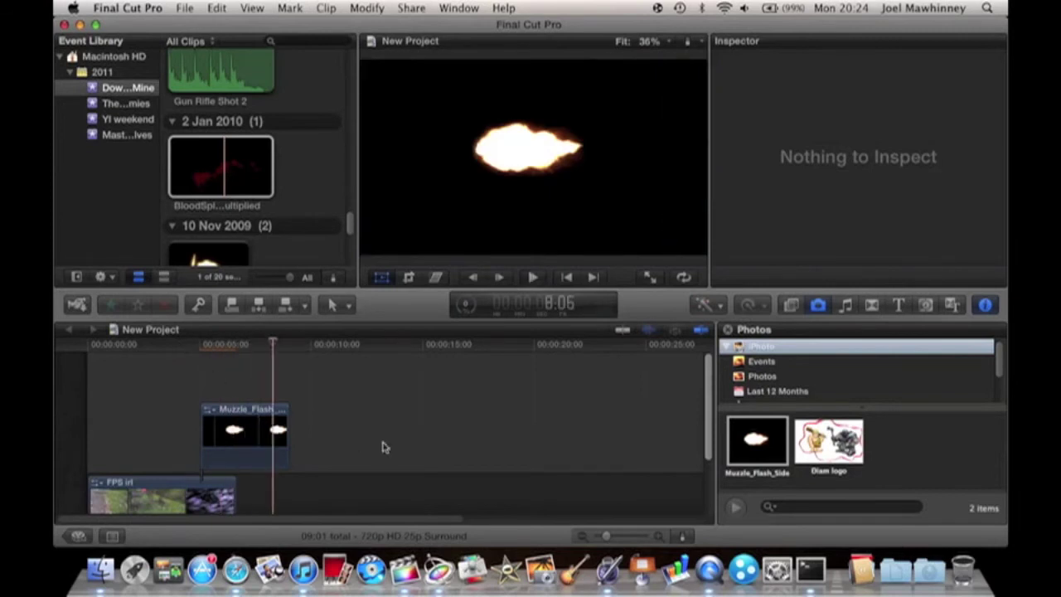
{"action": "left_click", "coordinate": [395, 447]}
{"action": "left_click", "coordinate": [218, 452]}
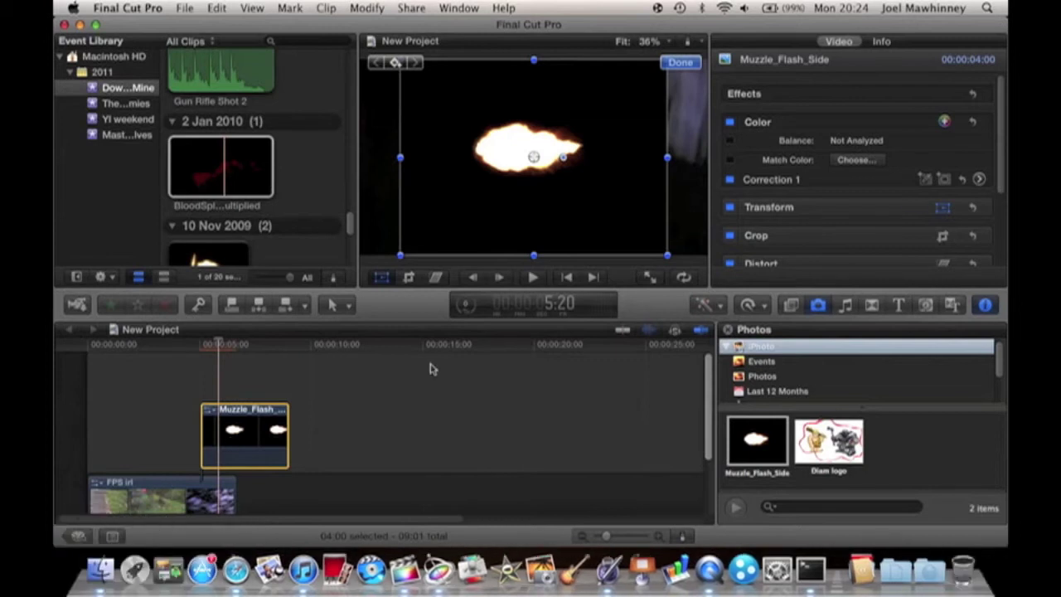
Set the Muzzle_Flash_Side clip's Compositing Blend Mode to Screen and park the playhead at 5:01
{"action": "left_click", "coordinate": [984, 305]}
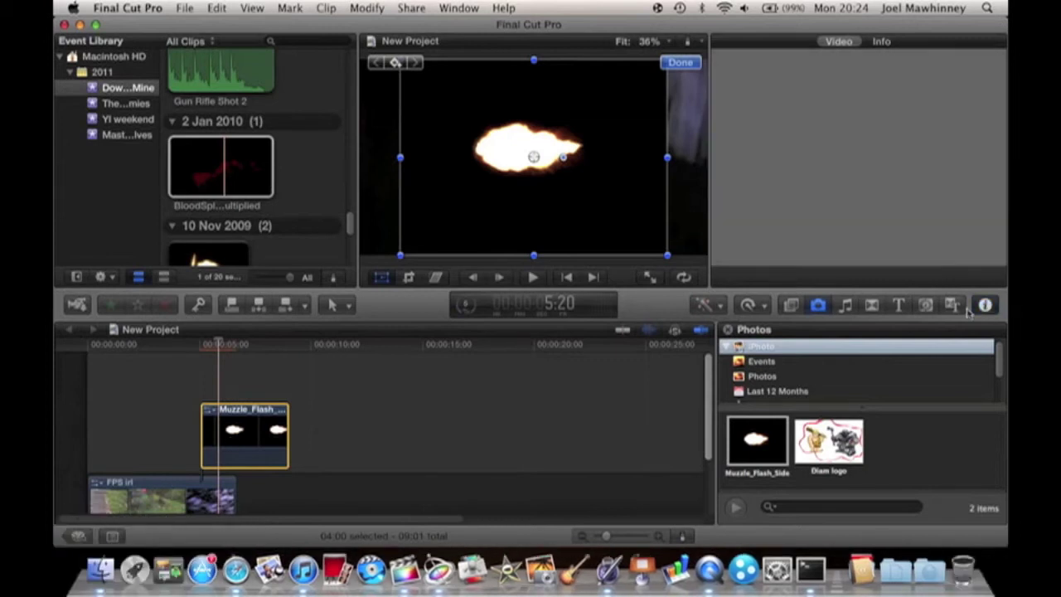
{"action": "left_click", "coordinate": [984, 305]}
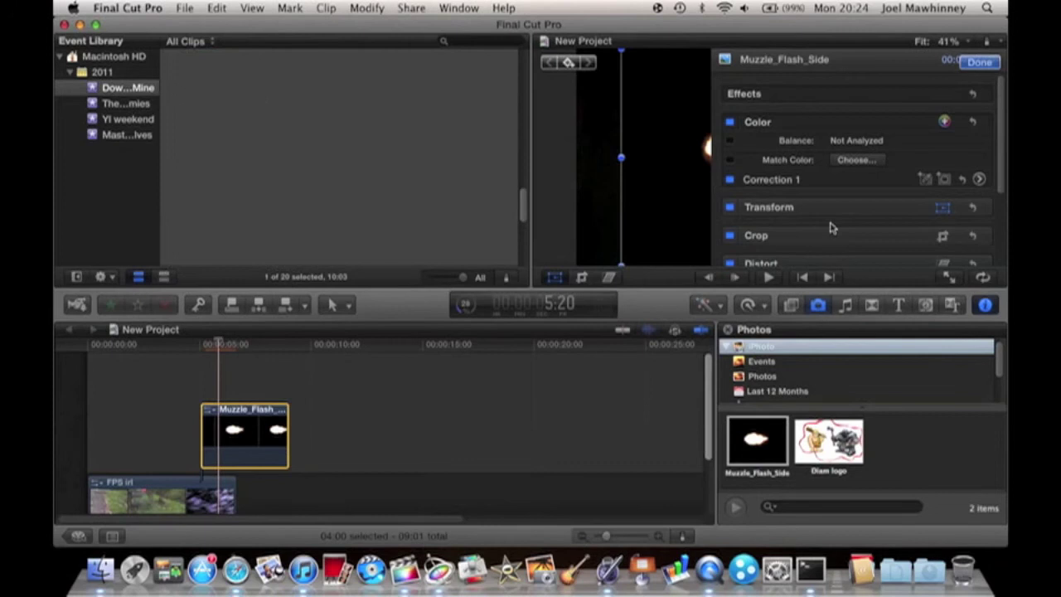
{"action": "scroll", "coordinate": [800, 199], "scroll_direction": "down", "scroll_amount": 5}
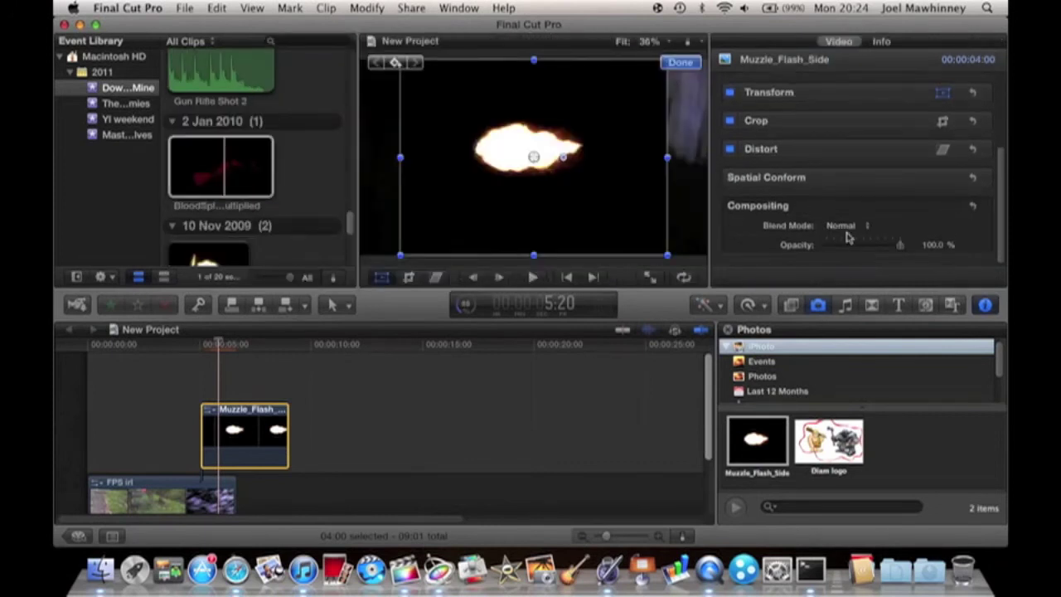
{"action": "left_click", "coordinate": [852, 226]}
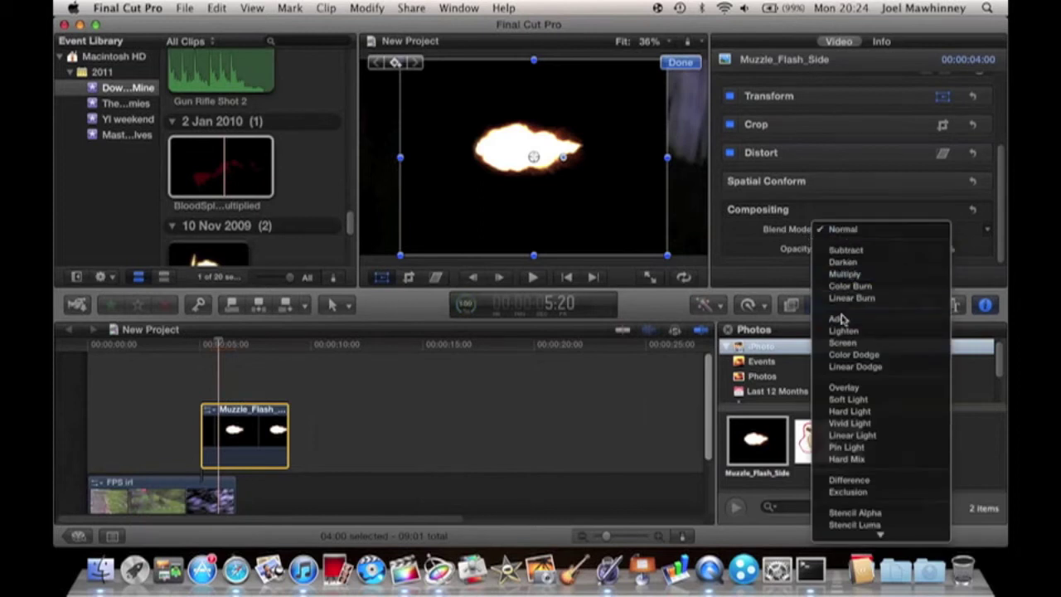
{"action": "left_click", "coordinate": [843, 343]}
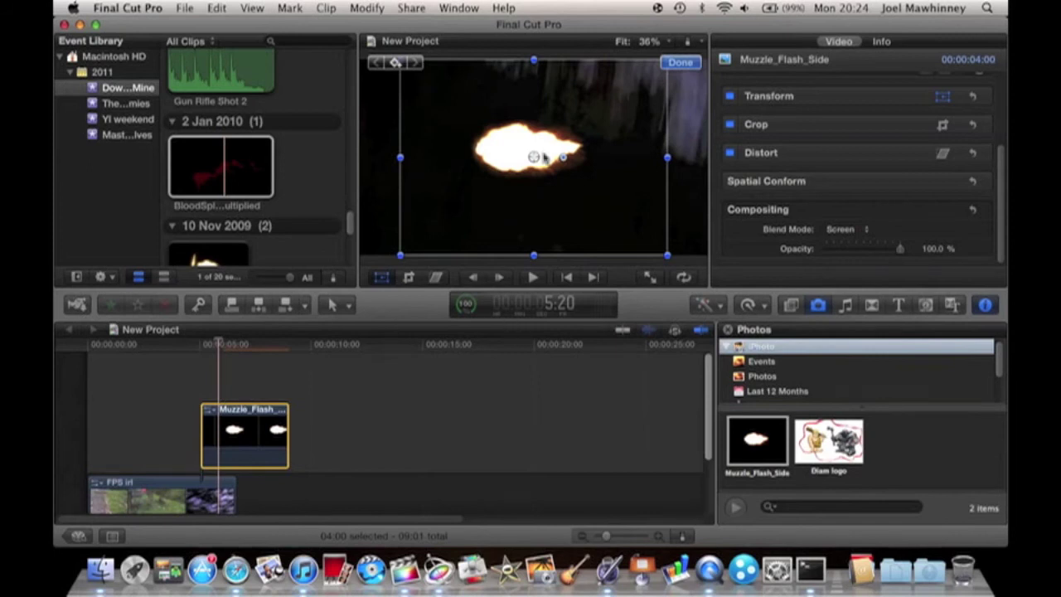
{"action": "left_click", "coordinate": [202, 346]}
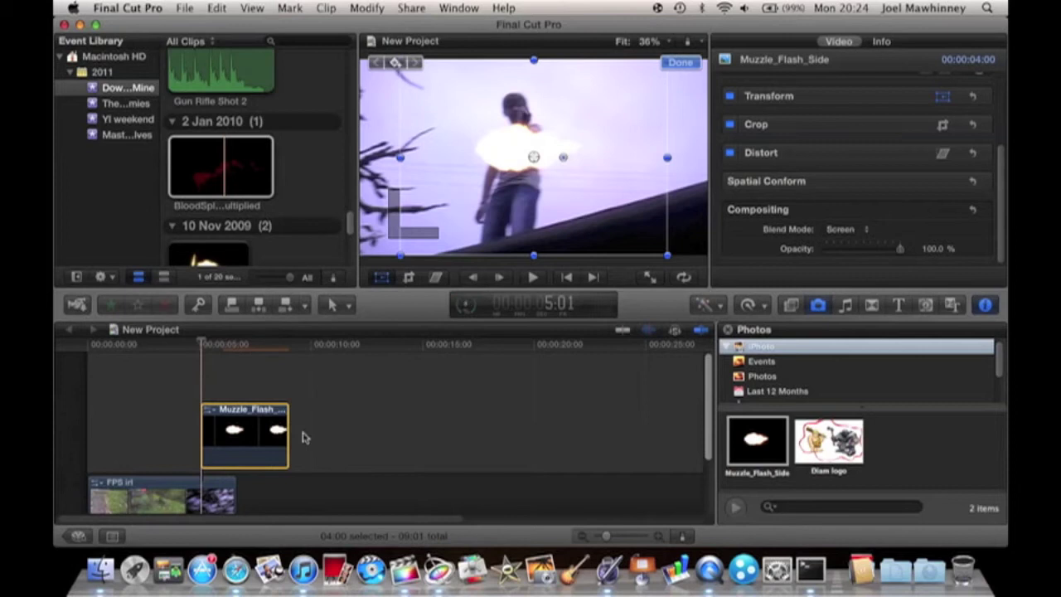
Trim the muzzle flash to one frame and stretch the FPS irl footage's height with on-screen transform
{"action": "left_click_drag", "start_coordinate": [286, 432], "coordinate": [173, 429]}
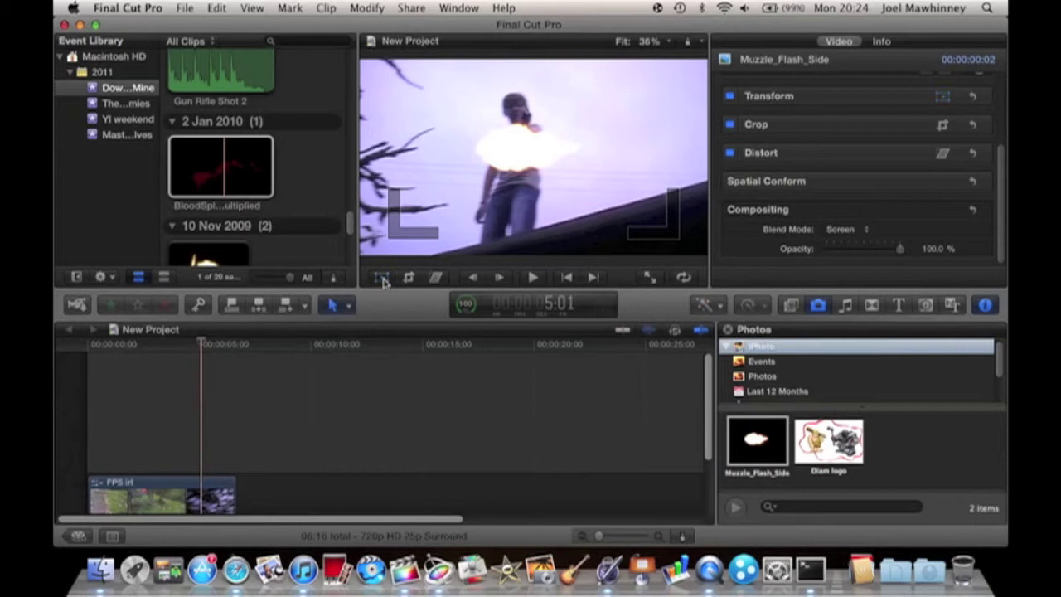
{"action": "left_click", "coordinate": [382, 278]}
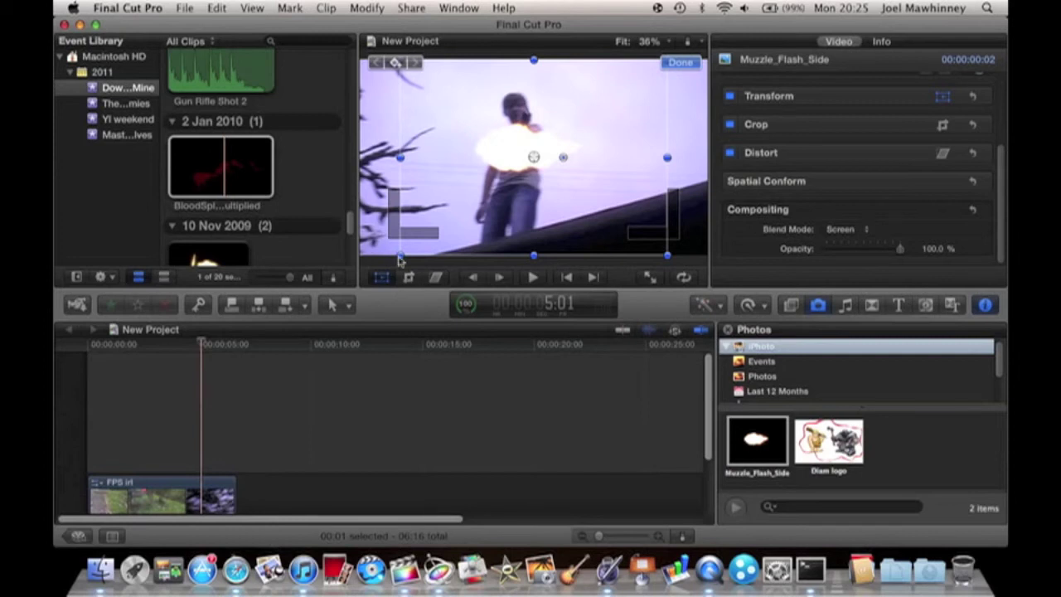
{"action": "left_click_drag", "start_coordinate": [668, 162], "coordinate": [642, 165]}
{"action": "left_click", "coordinate": [383, 278]}
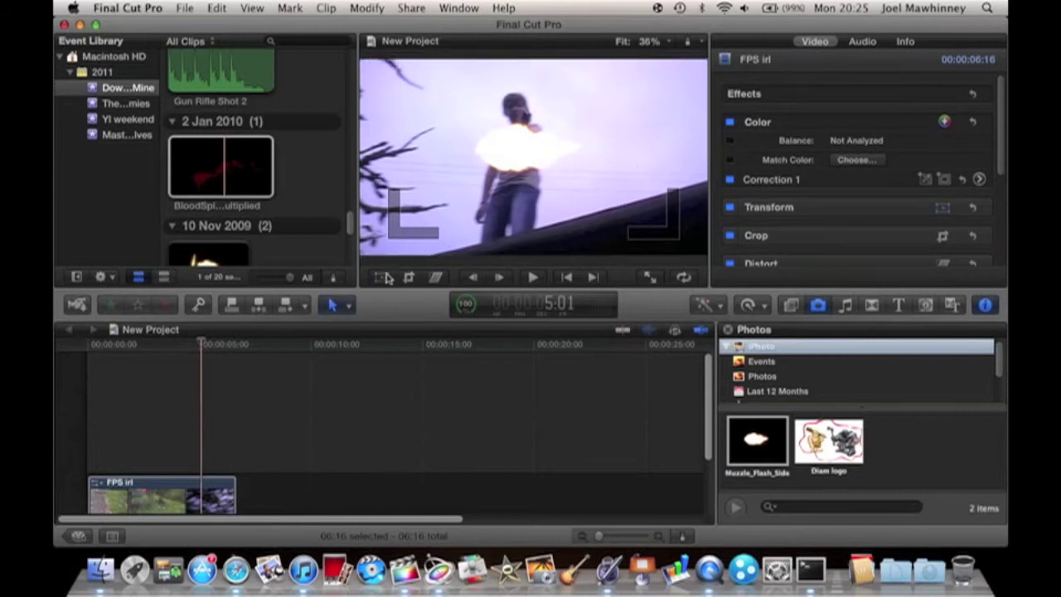
{"action": "left_click", "coordinate": [384, 277]}
{"action": "mouse_move", "coordinate": [535, 257]}
{"action": "left_mouse_down"}
{"action": "mouse_move", "coordinate": [533, 240]}
{"action": "mouse_move", "coordinate": [530, 265]}
{"action": "left_mouse_up"}
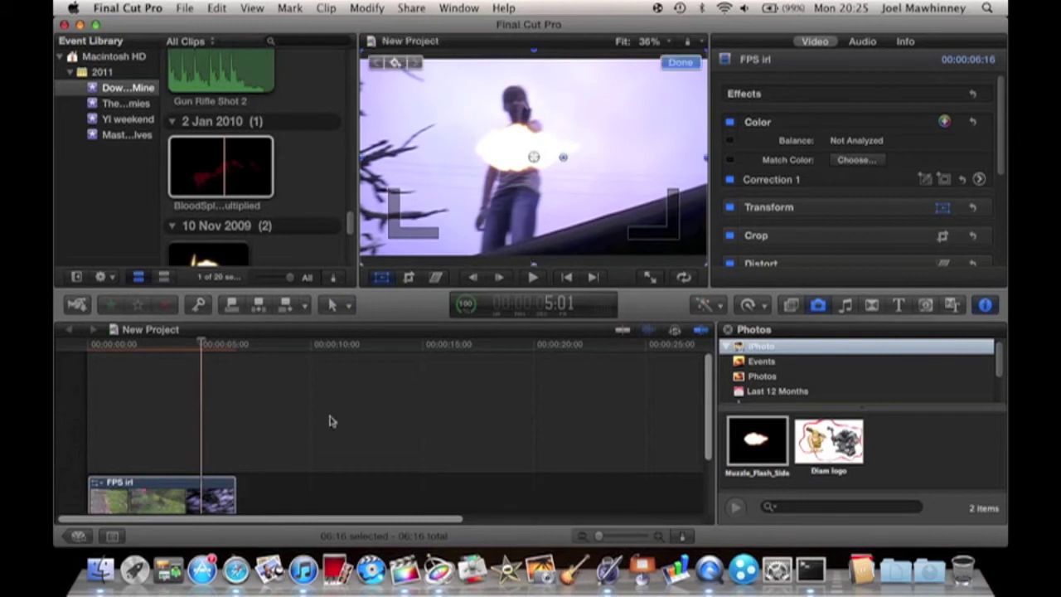
Shrink the one-frame muzzle flash to about 24% and narrow it over the raised gun
{"action": "left_click", "coordinate": [201, 447]}
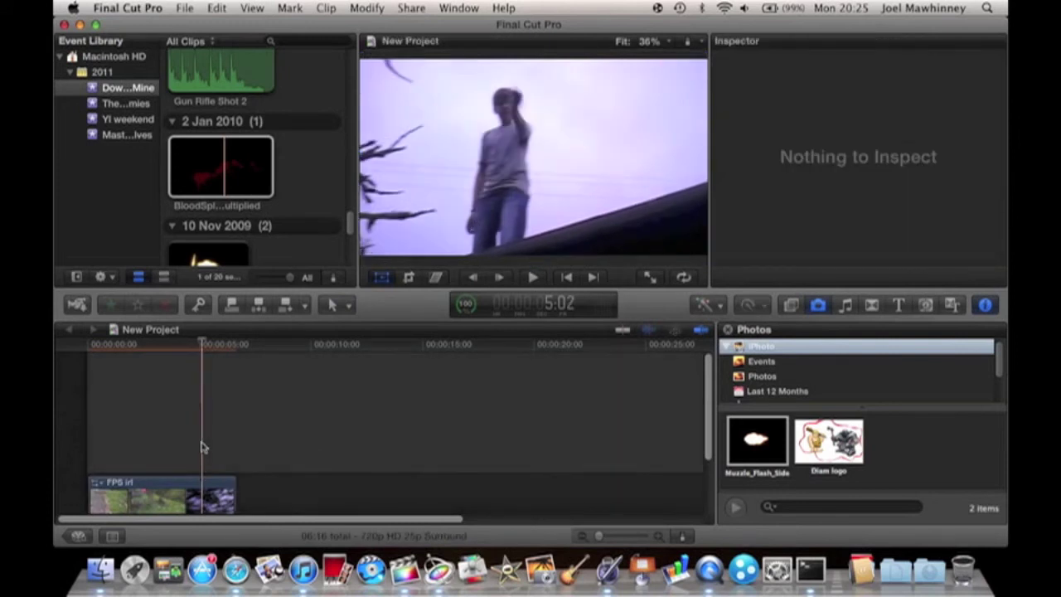
{"action": "left_click", "coordinate": [655, 538]}
{"action": "left_click", "coordinate": [236, 455]}
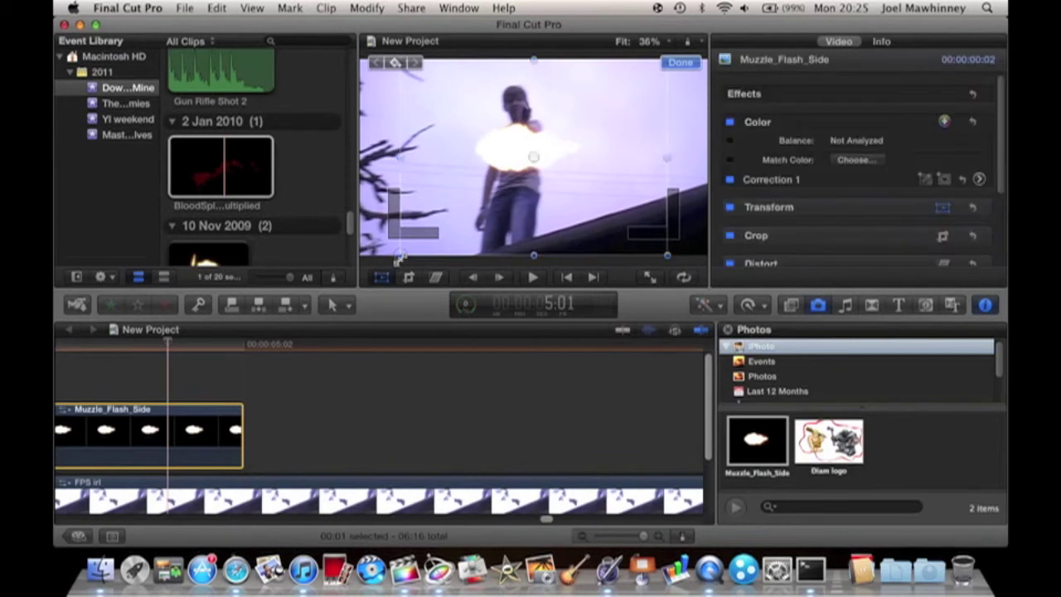
{"action": "left_click_drag", "start_coordinate": [397, 258], "coordinate": [454, 216]}
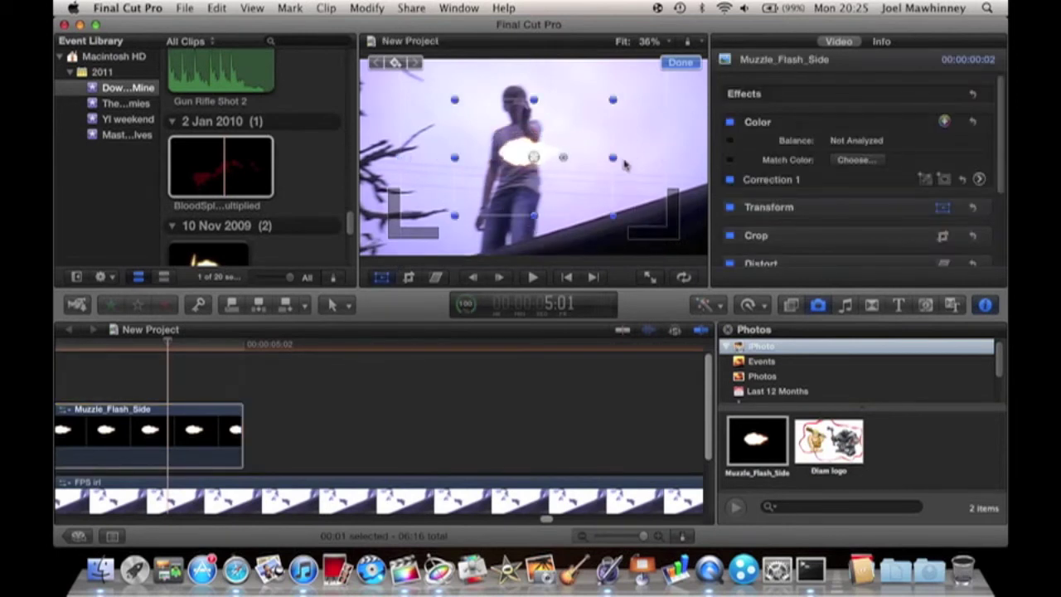
{"action": "left_click_drag", "start_coordinate": [612, 157], "coordinate": [523, 114]}
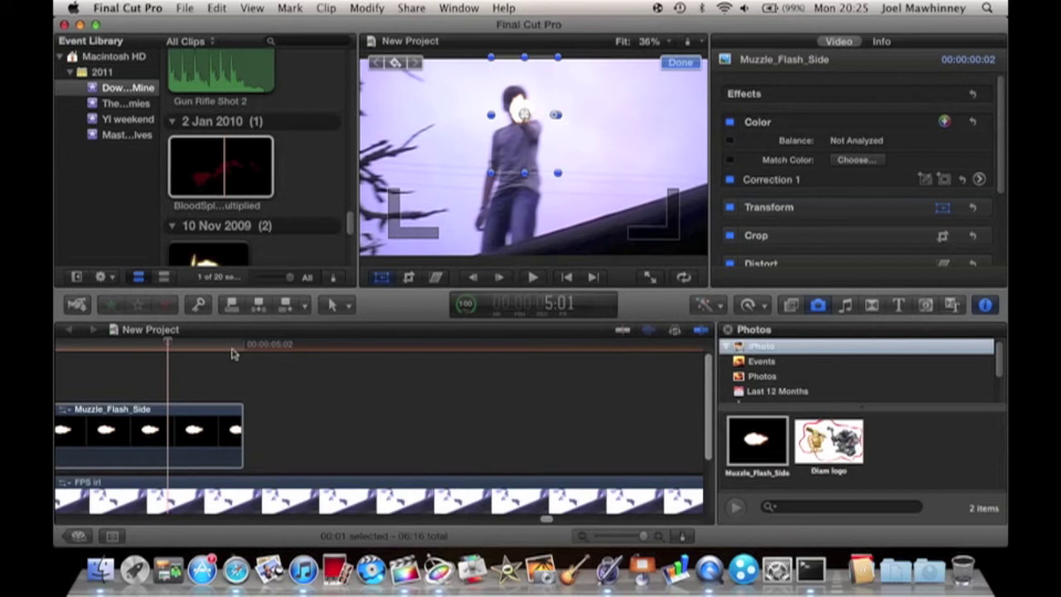
{"action": "left_click_drag", "start_coordinate": [643, 535], "coordinate": [617, 538]}
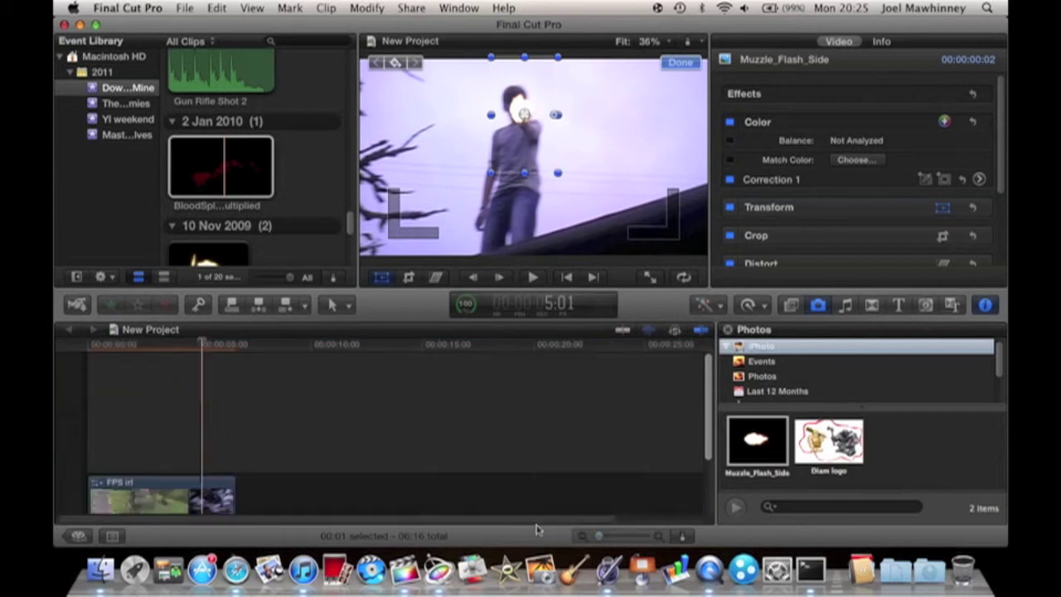
{"action": "left_click", "coordinate": [184, 348]}
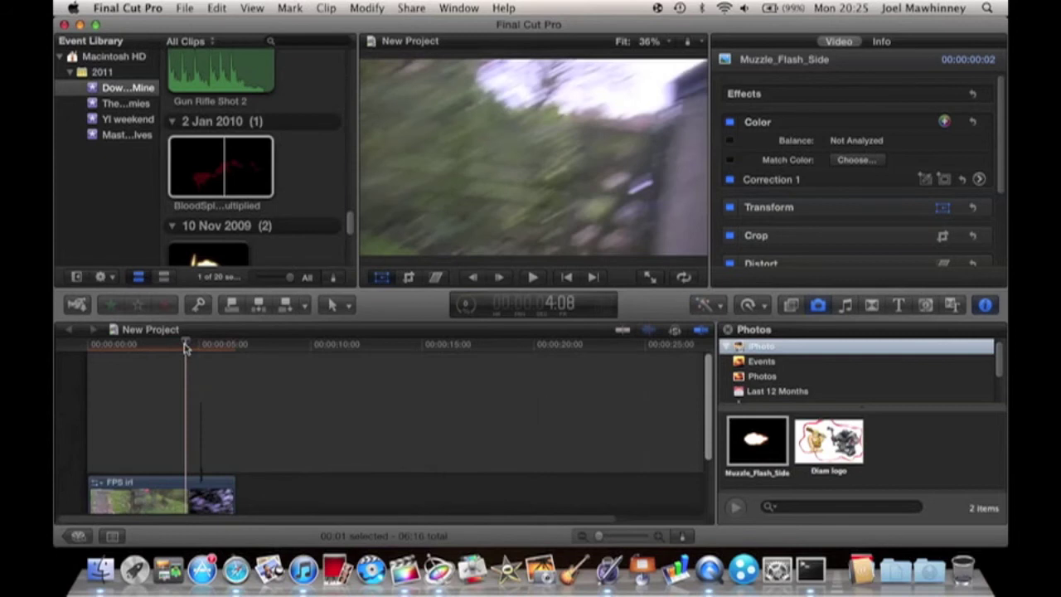
{"action": "key", "text": "space"}
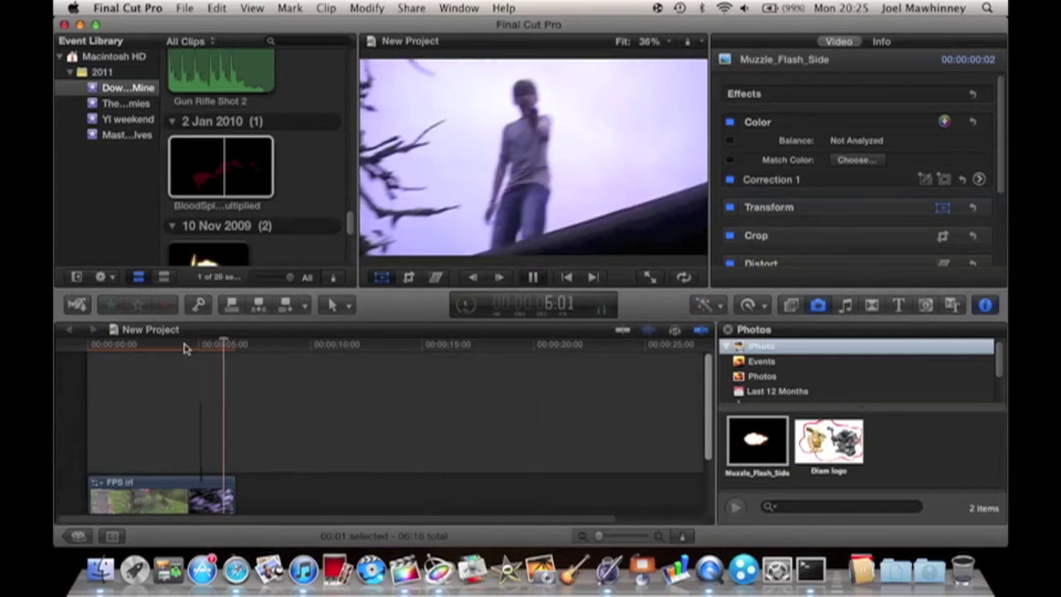
{"action": "left_click_drag", "start_coordinate": [198, 348], "coordinate": [190, 353]}
{"action": "key", "text": "Right"}
{"action": "key", "text": "Right"}
{"action": "key", "text": "Right"}
{"action": "key", "text": "Right"}
{"action": "key", "text": "Right"}
{"action": "key", "text": "Right"}
{"action": "key", "text": "Right"}
{"action": "key", "text": "Right"}
{"action": "key", "text": "Right"}
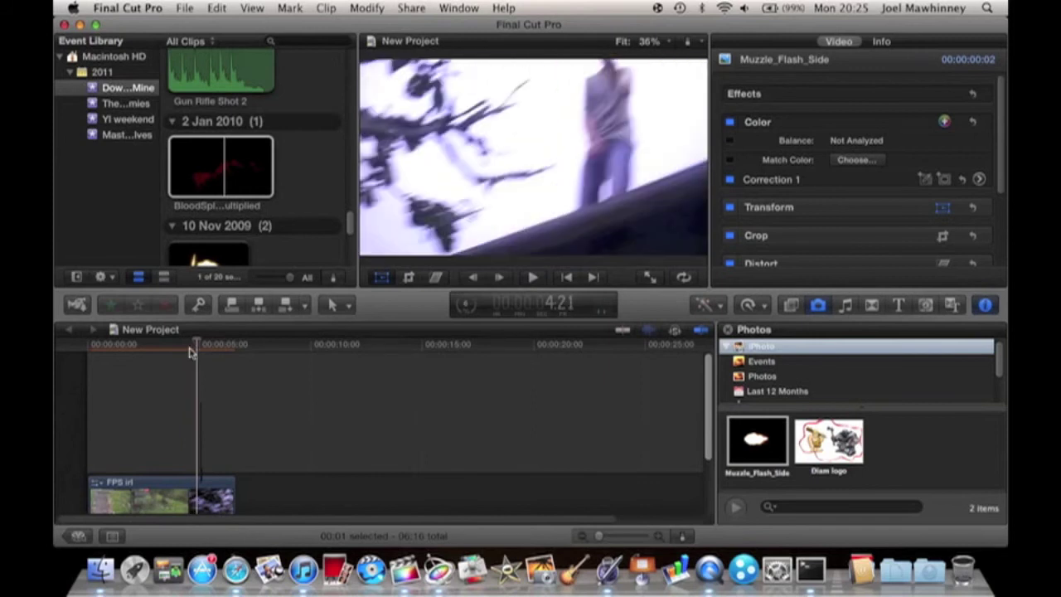
{"action": "key", "text": "Right"}
{"action": "key", "text": "Right"}
{"action": "key", "text": "Right"}
{"action": "key", "text": "Right"}
{"action": "key", "text": "Right"}
{"action": "key", "text": "Right"}
{"action": "key", "text": "Right"}
{"action": "key", "text": "Right"}
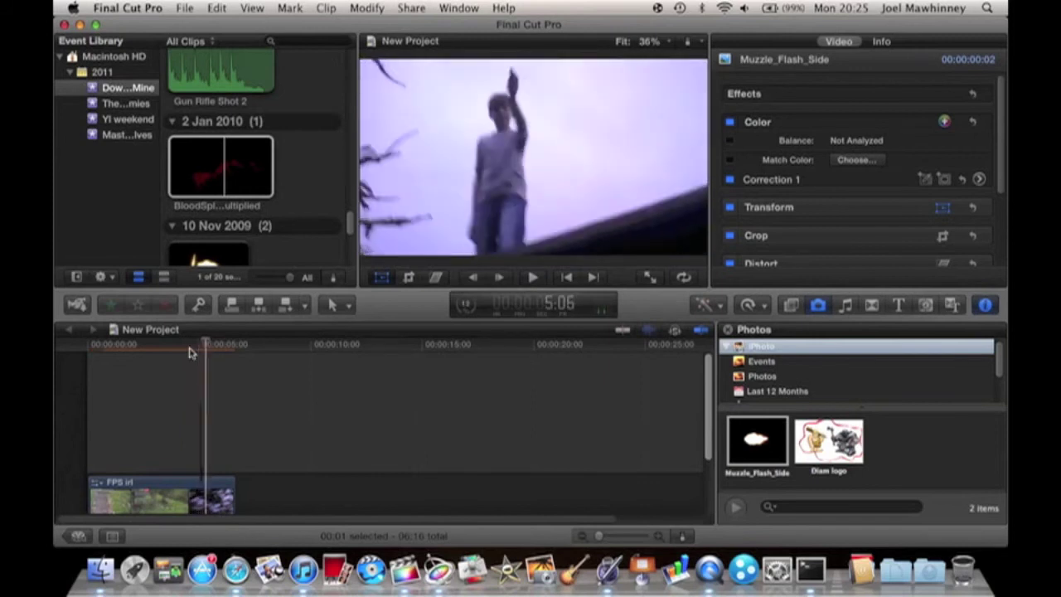
{"action": "left_click", "coordinate": [184, 351]}
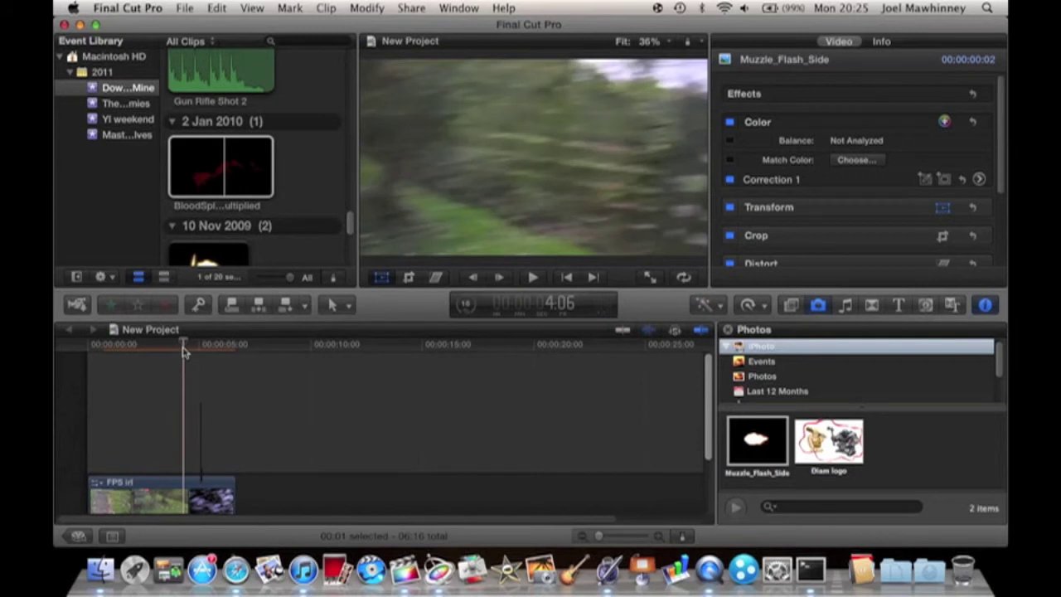
{"action": "key", "text": "space"}
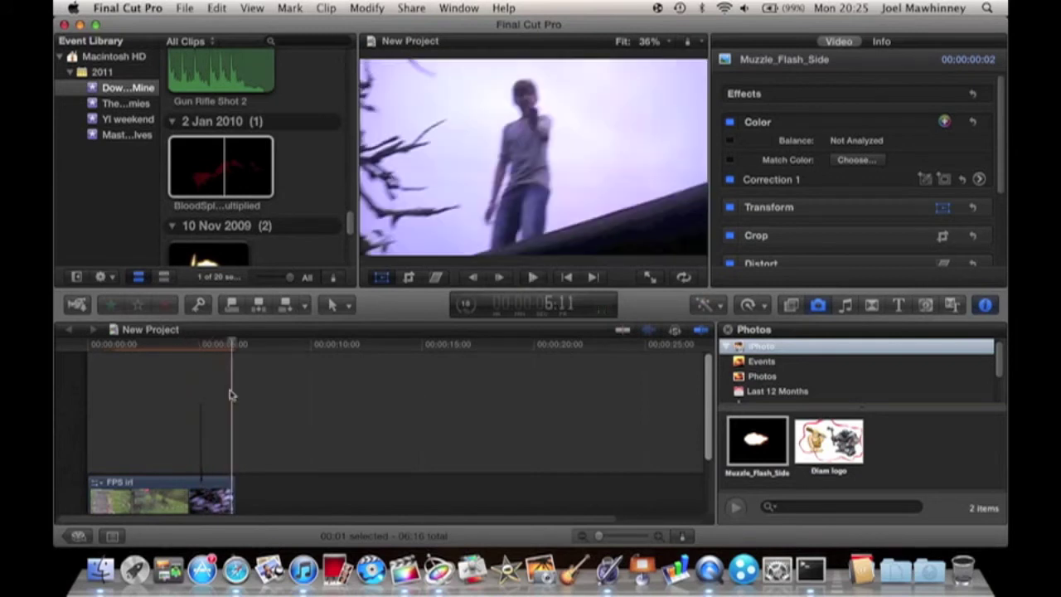
{"action": "key", "text": "space"}
{"action": "left_click_drag", "start_coordinate": [237, 344], "coordinate": [210, 373]}
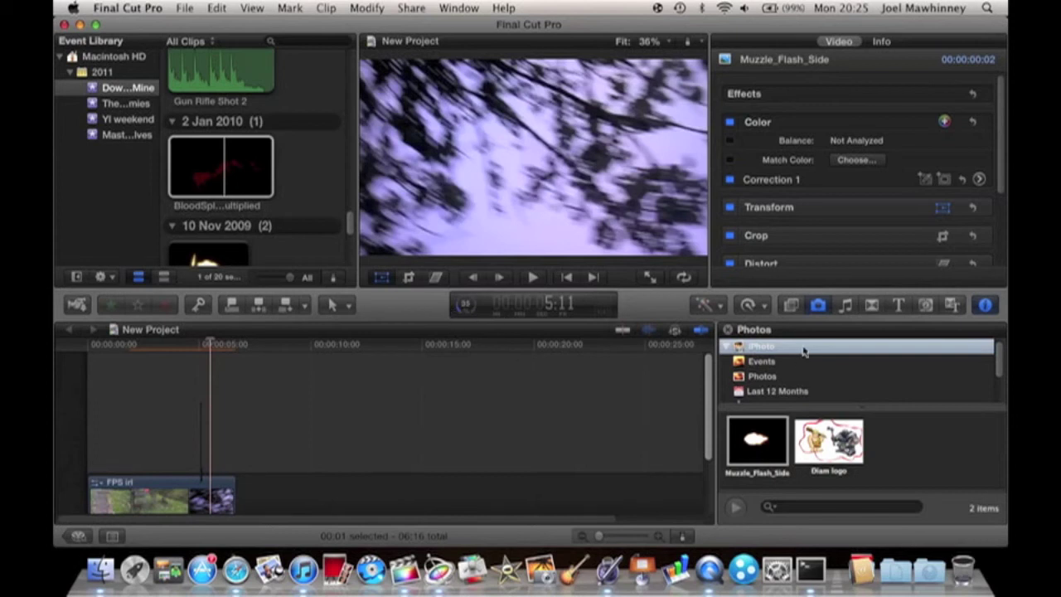
Scroll the sound effects to the Weapons folder and choose Gun Hand Shot 3.caf
{"action": "left_click", "coordinate": [845, 305]}
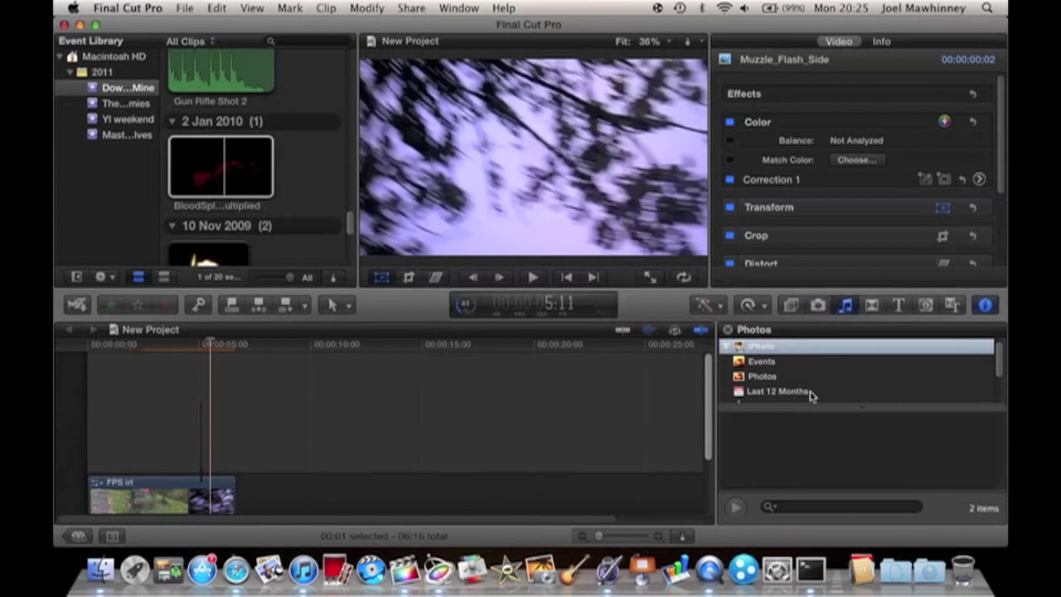
{"action": "scroll", "coordinate": [777, 370], "scroll_direction": "up", "scroll_amount": 5}
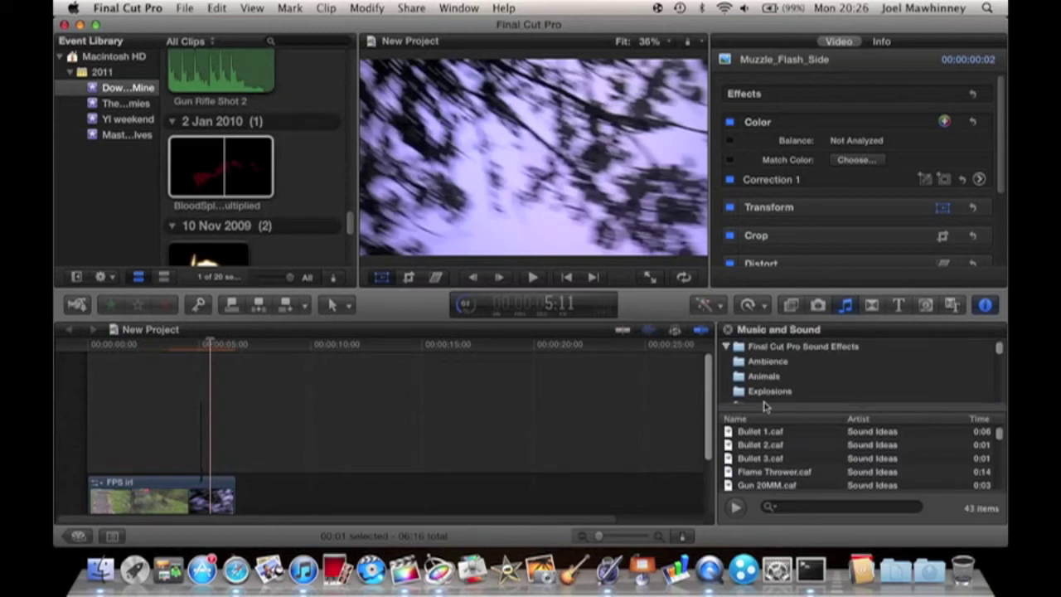
{"action": "scroll", "coordinate": [770, 379], "scroll_direction": "down", "scroll_amount": 4}
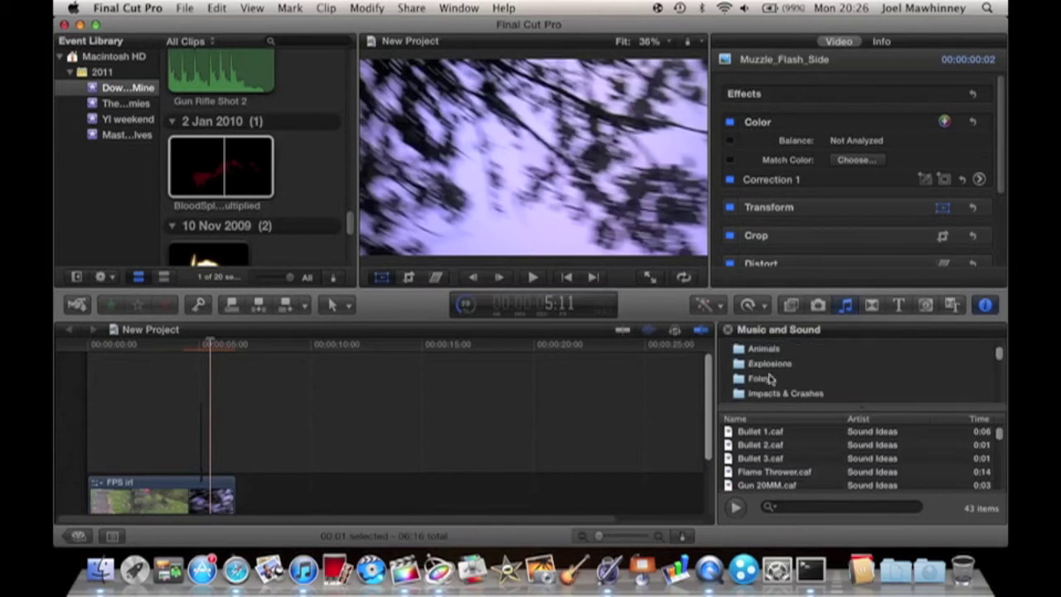
{"action": "scroll", "coordinate": [770, 378], "scroll_direction": "down", "scroll_amount": 5}
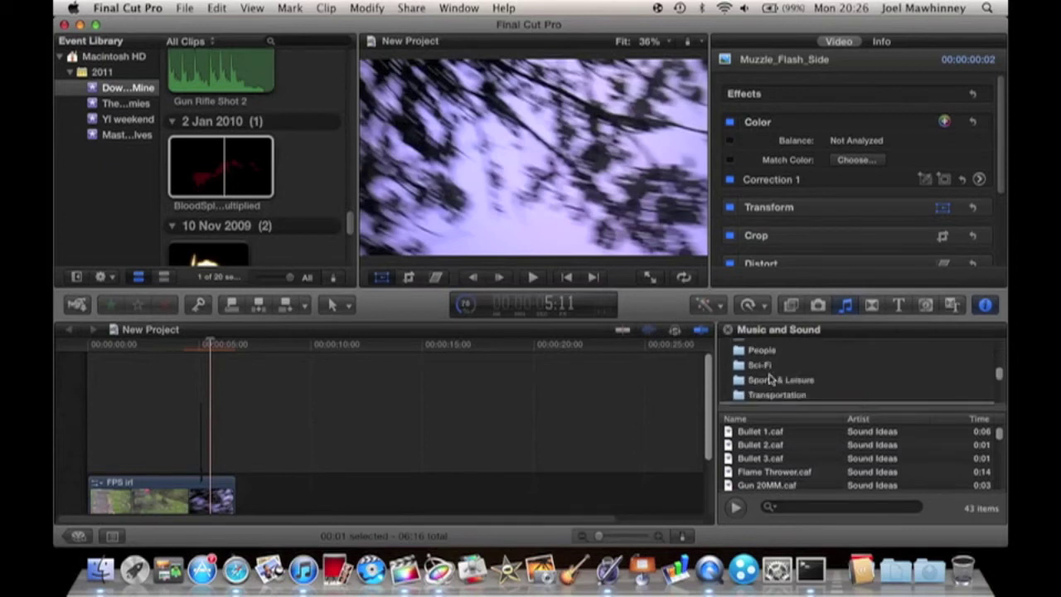
{"action": "scroll", "coordinate": [770, 379], "scroll_direction": "down", "scroll_amount": 1}
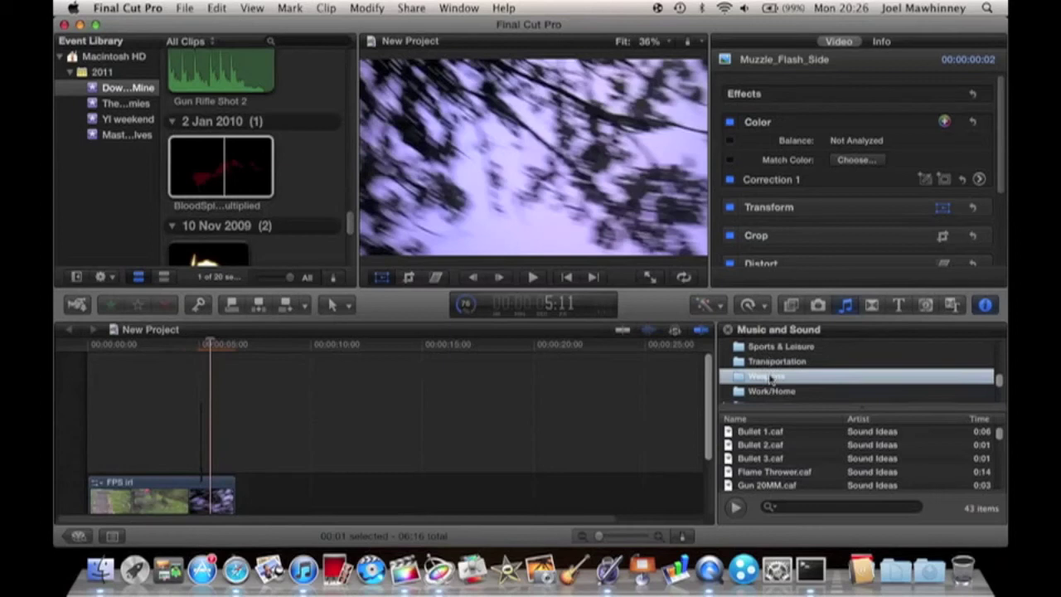
{"action": "scroll", "coordinate": [756, 488], "scroll_direction": "down", "scroll_amount": 5}
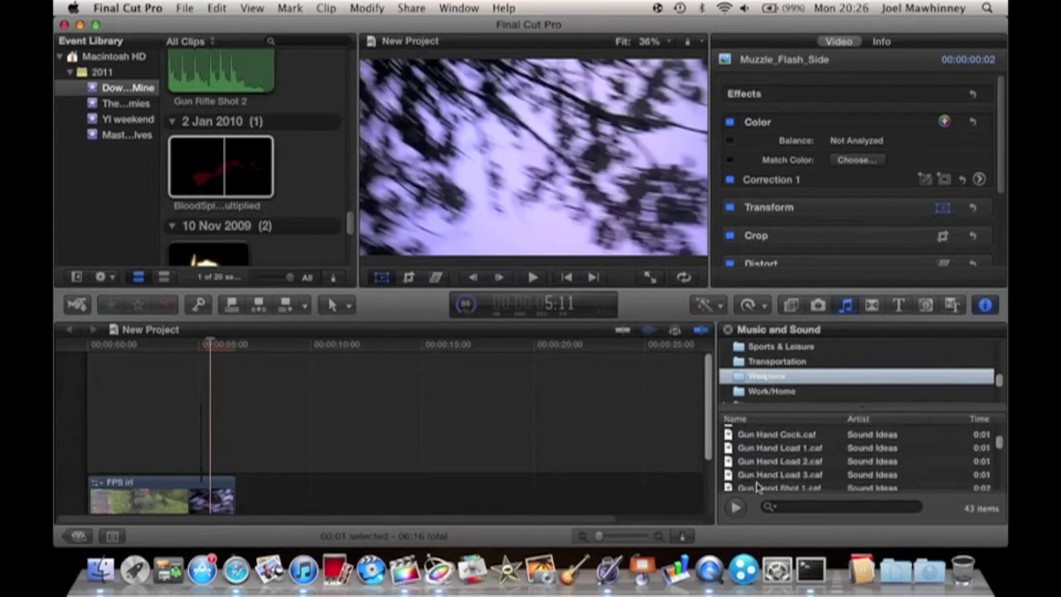
{"action": "scroll", "coordinate": [756, 487], "scroll_direction": "down", "scroll_amount": 3}
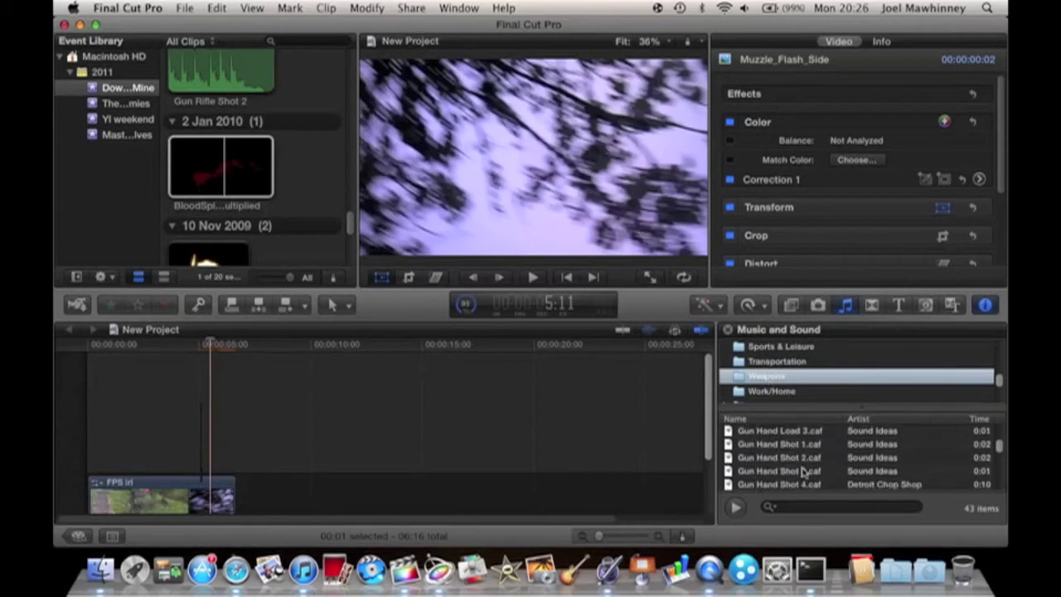
{"action": "left_click", "coordinate": [802, 471]}
{"action": "scroll", "coordinate": [215, 93], "scroll_direction": "up", "scroll_amount": 3}
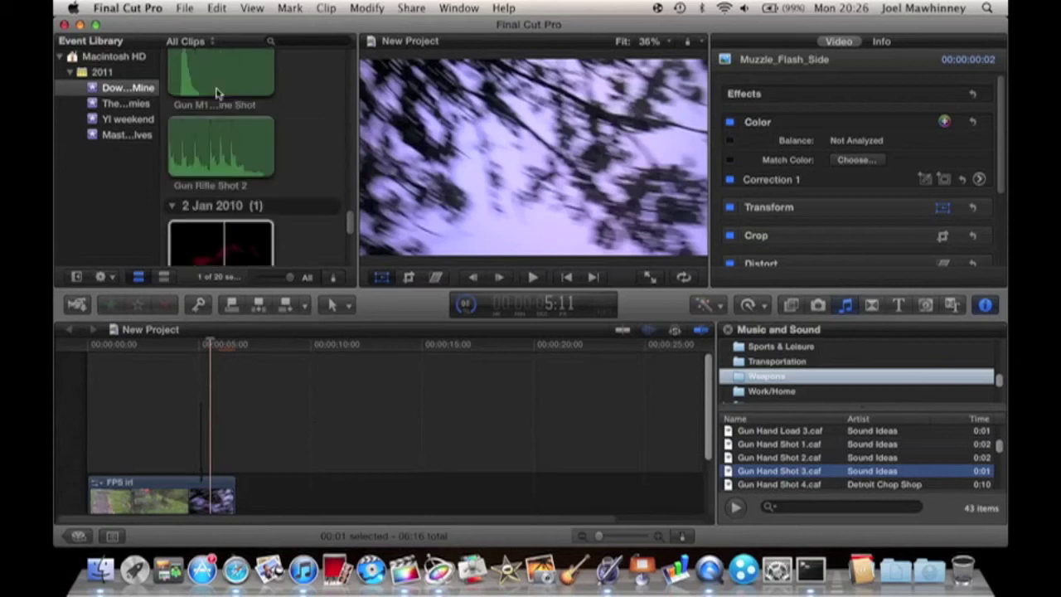
{"action": "scroll", "coordinate": [216, 93], "scroll_direction": "up", "scroll_amount": 5}
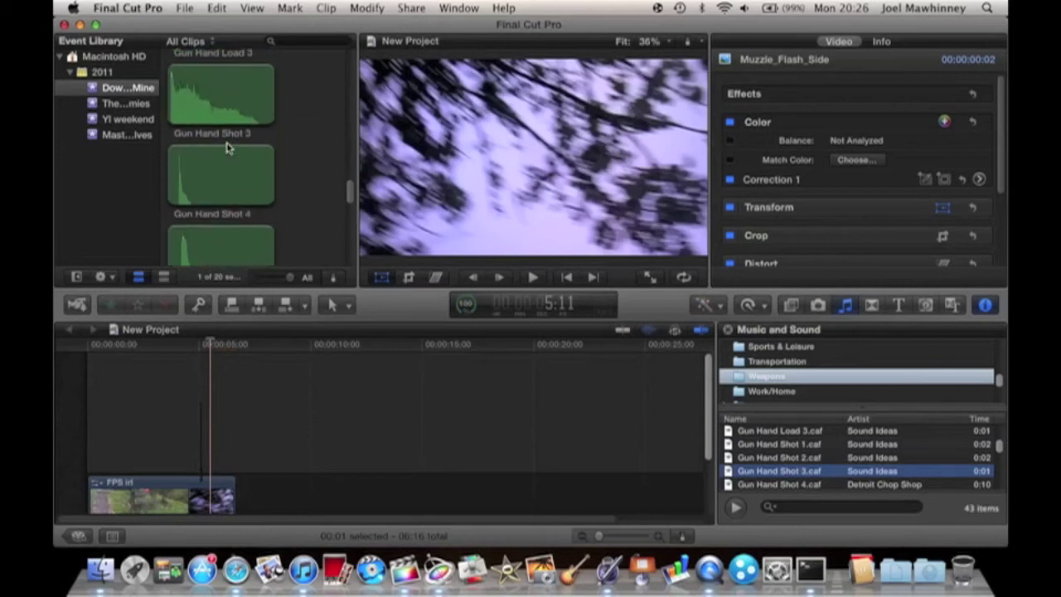
{"action": "scroll", "coordinate": [217, 131], "scroll_direction": "up", "scroll_amount": 2}
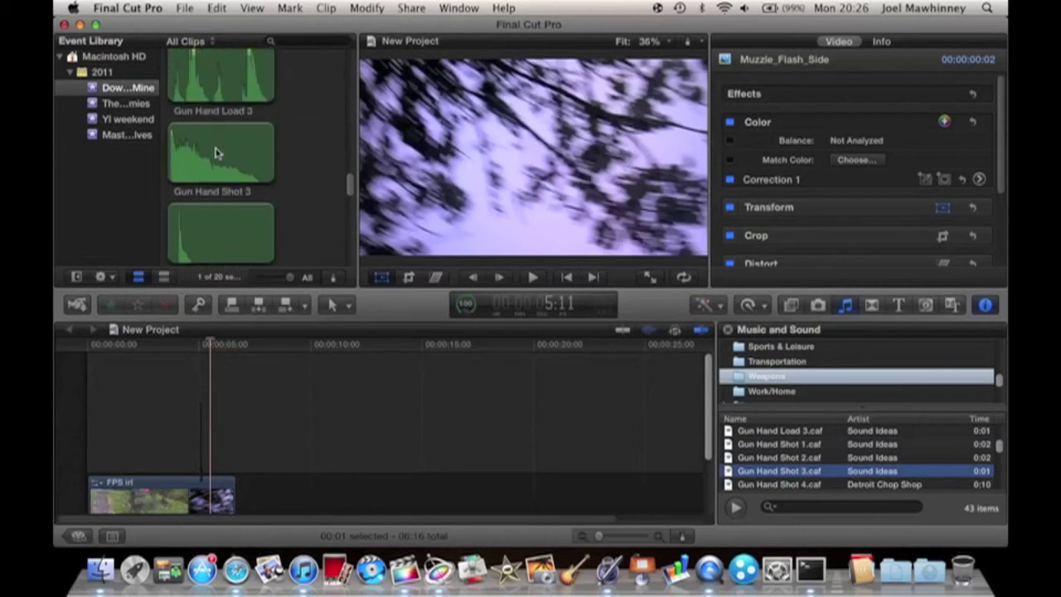
{"action": "left_click", "coordinate": [216, 156]}
Connect Gun Hand Shot 3 above the main clip at the 5-second firing moment
{"action": "left_click_drag", "start_coordinate": [215, 156], "coordinate": [203, 403]}
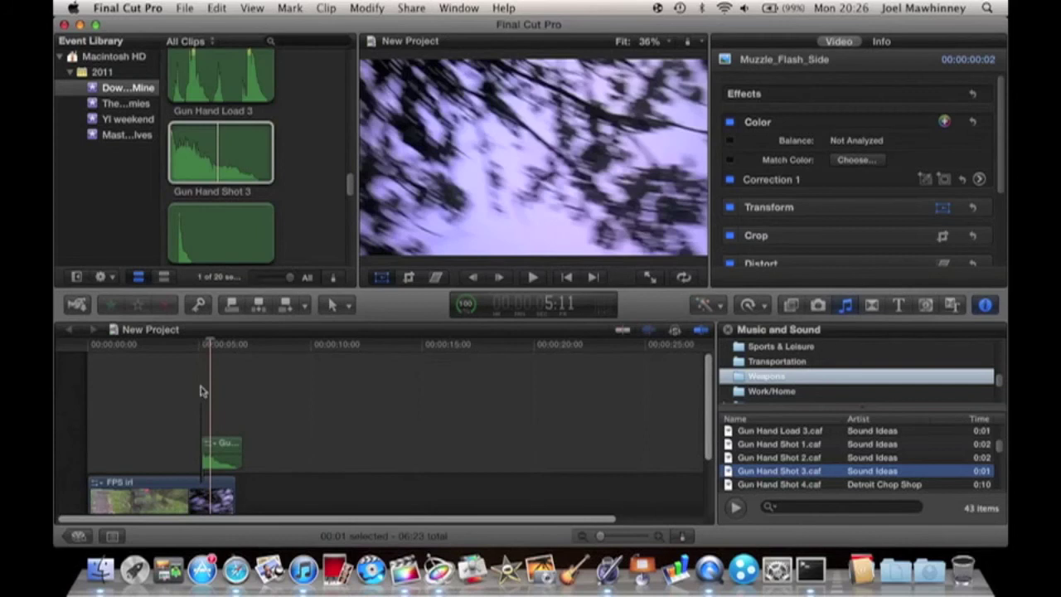
{"action": "left_click", "coordinate": [197, 354]}
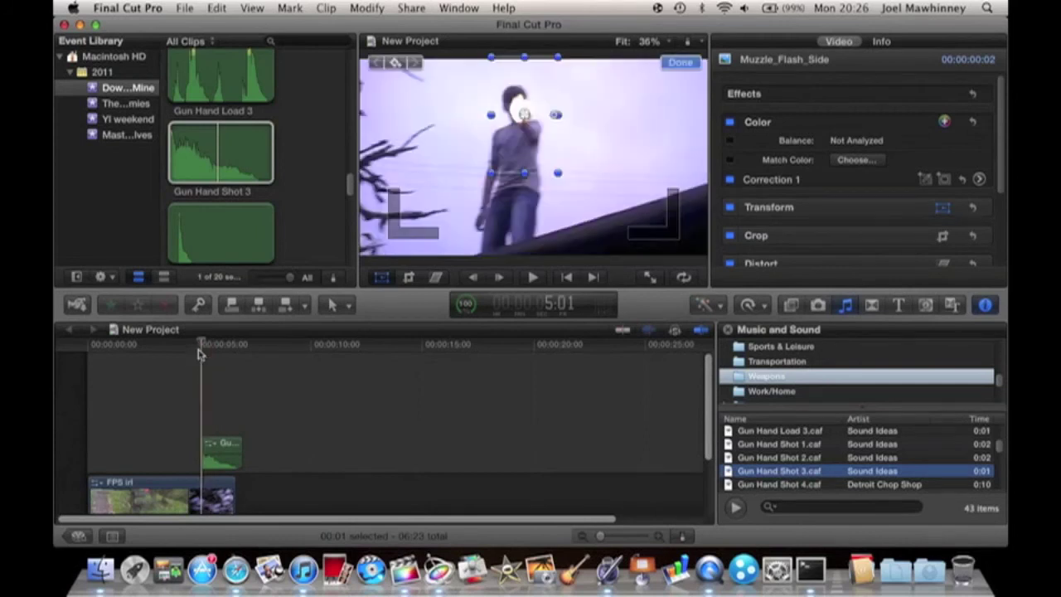
{"action": "left_click", "coordinate": [188, 348]}
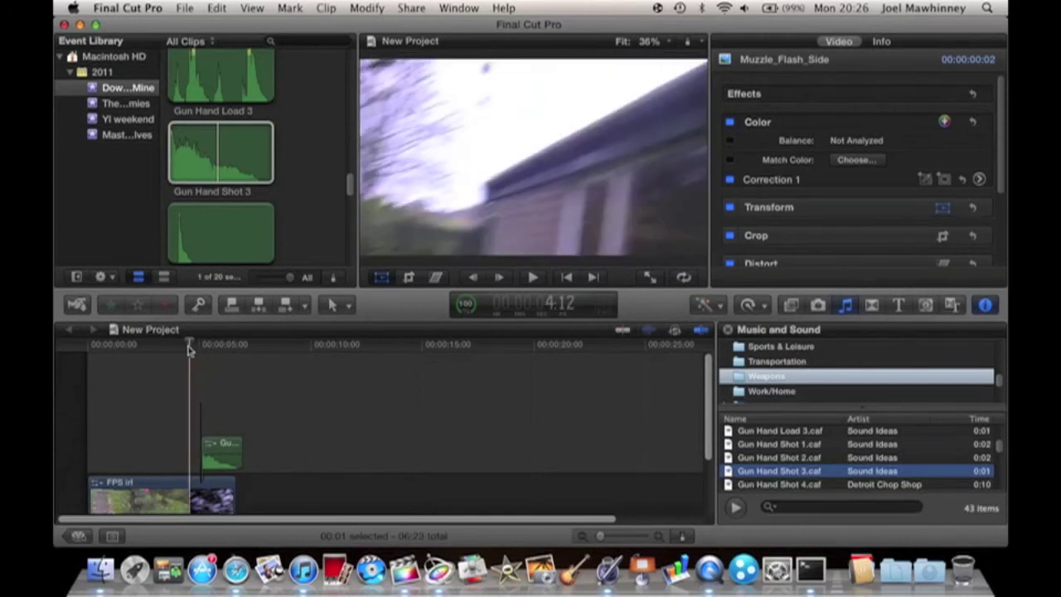
{"action": "key", "text": "space"}
Replay the gunshot from 4:12 and from the 5:01 flash frame to check the sound timing
{"action": "left_click", "coordinate": [188, 349]}
{"action": "key", "text": "space"}
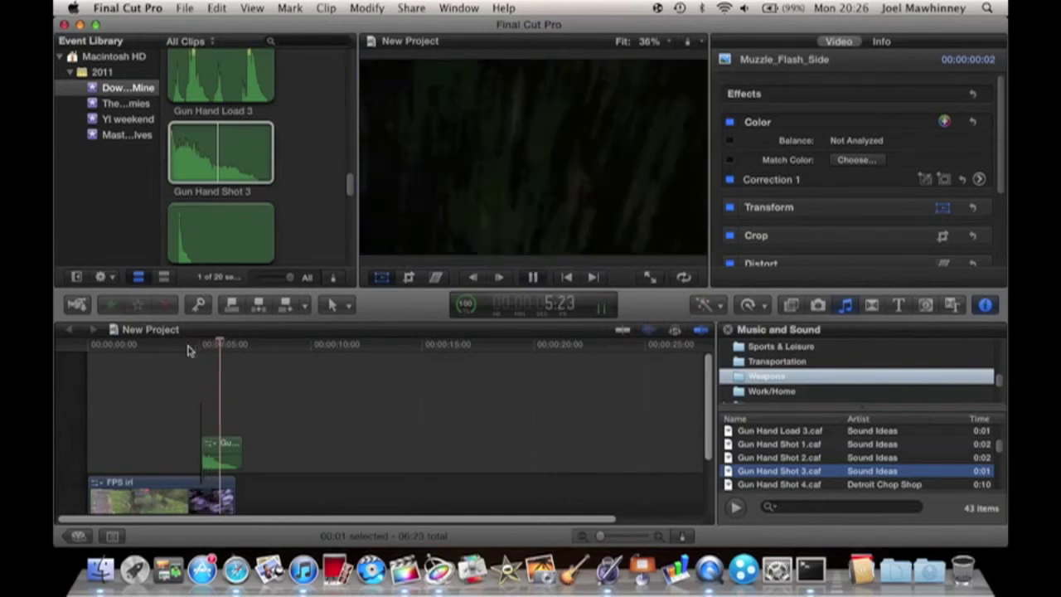
{"action": "left_click", "coordinate": [198, 352]}
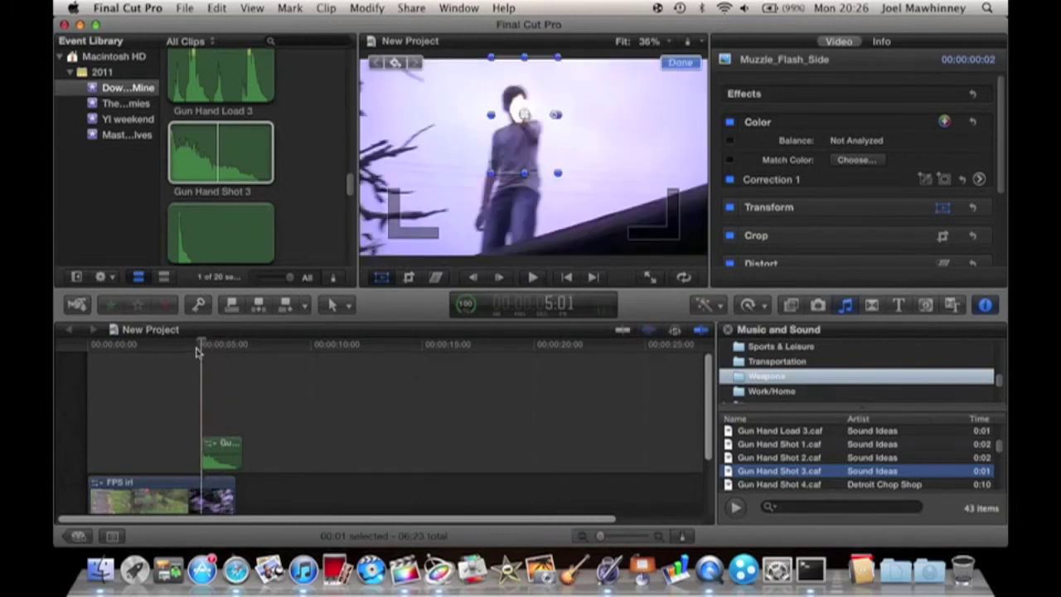
{"action": "key", "text": "space"}
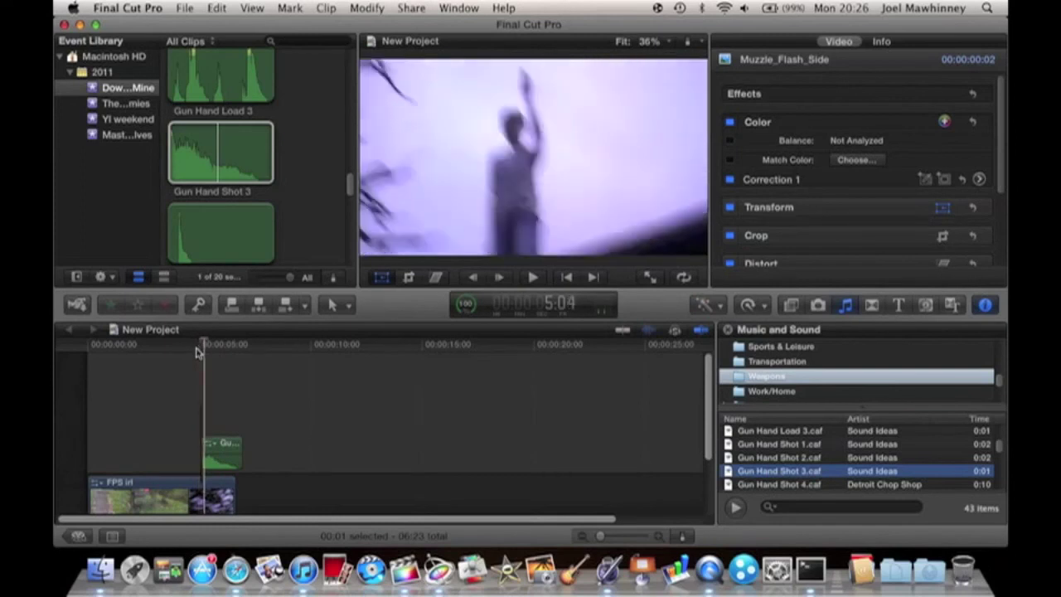
{"action": "left_click", "coordinate": [190, 351]}
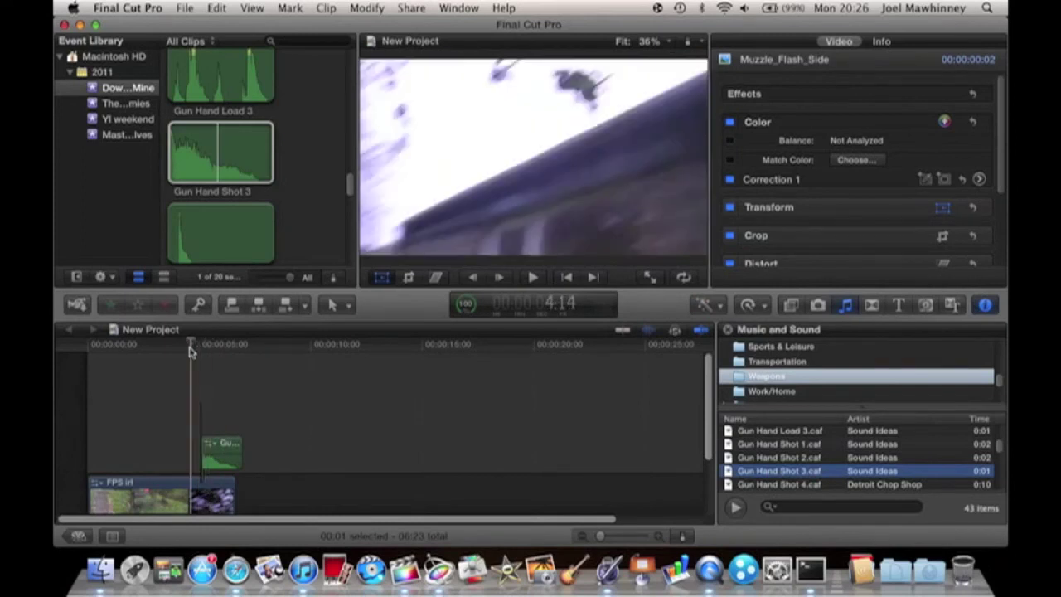
{"action": "key", "text": "space"}
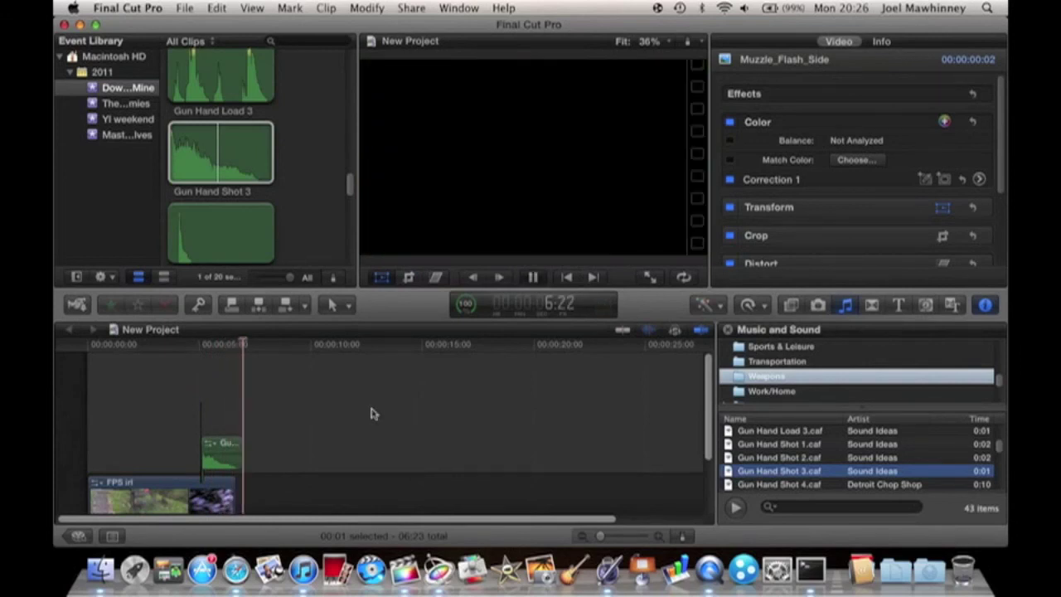
Connect BloodSplatterPremultiplied above the gunshot and trim it to a 1:17 burst
{"action": "left_click", "coordinate": [849, 306]}
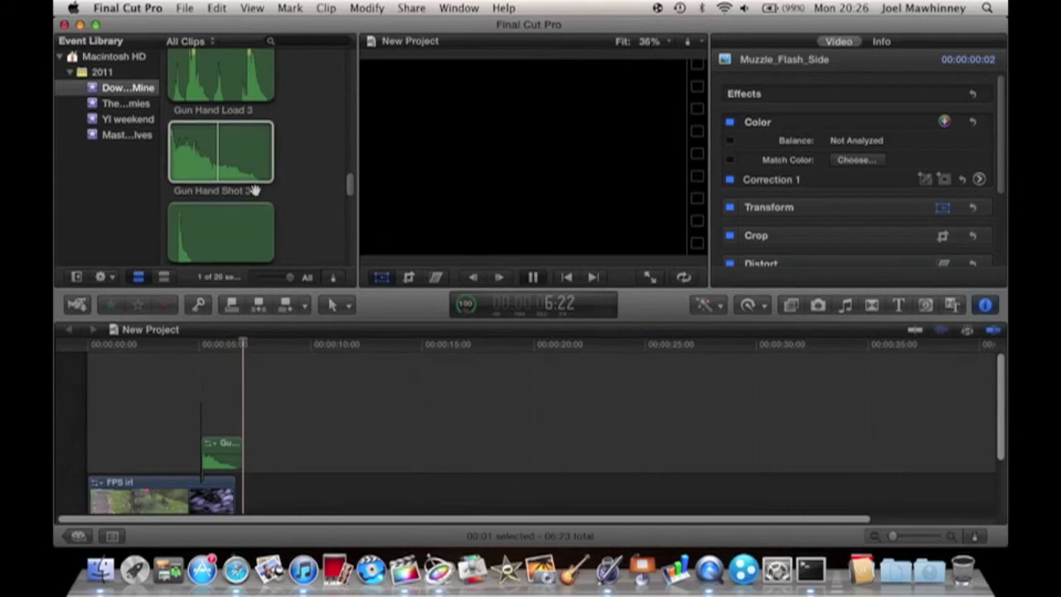
{"action": "scroll", "coordinate": [258, 198], "scroll_direction": "down", "scroll_amount": 5}
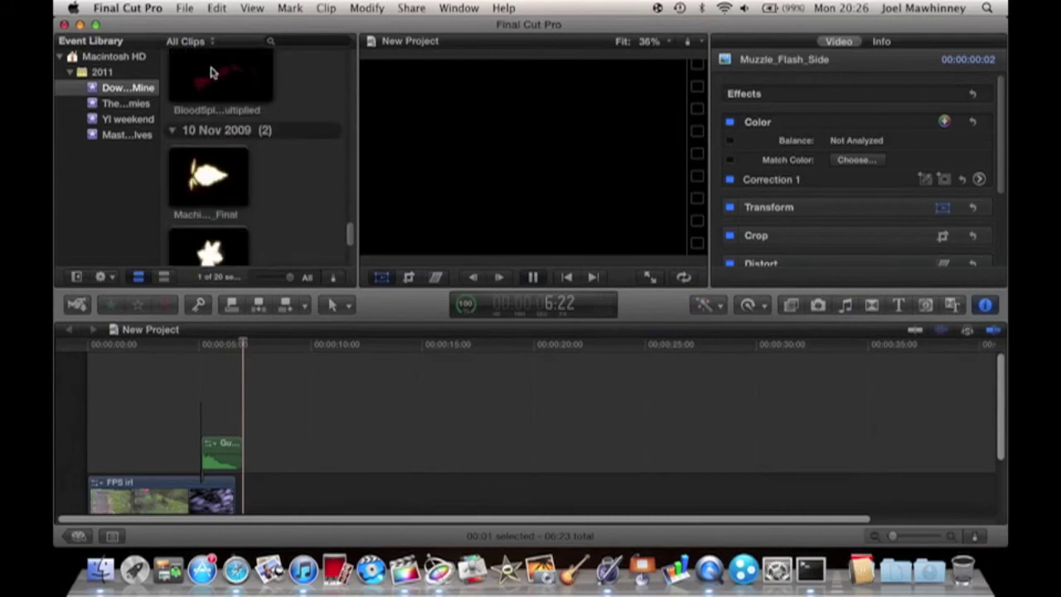
{"action": "left_click", "coordinate": [211, 73]}
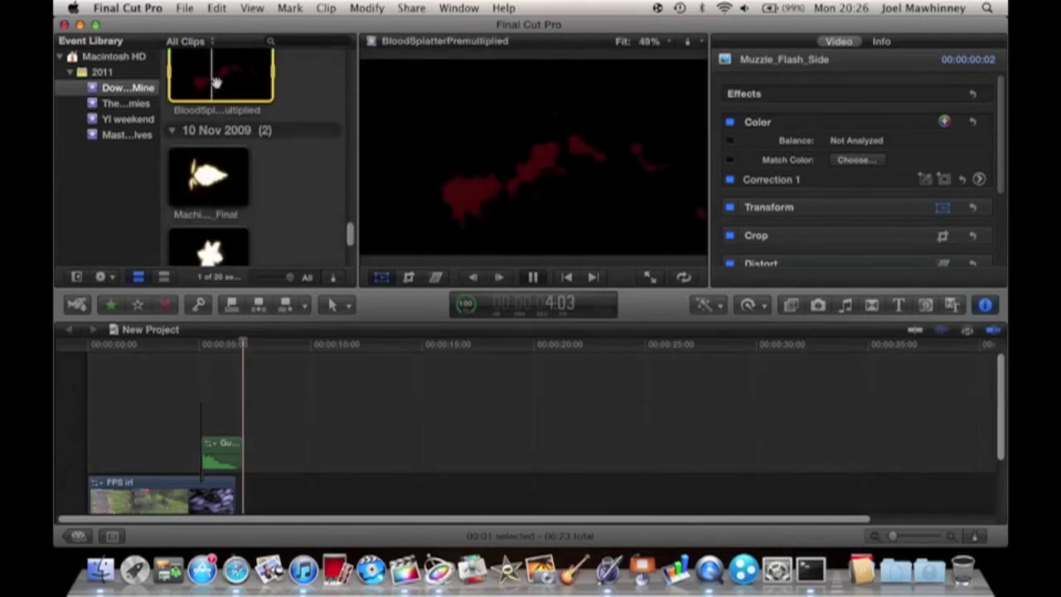
{"action": "left_click_drag", "start_coordinate": [214, 81], "coordinate": [189, 347]}
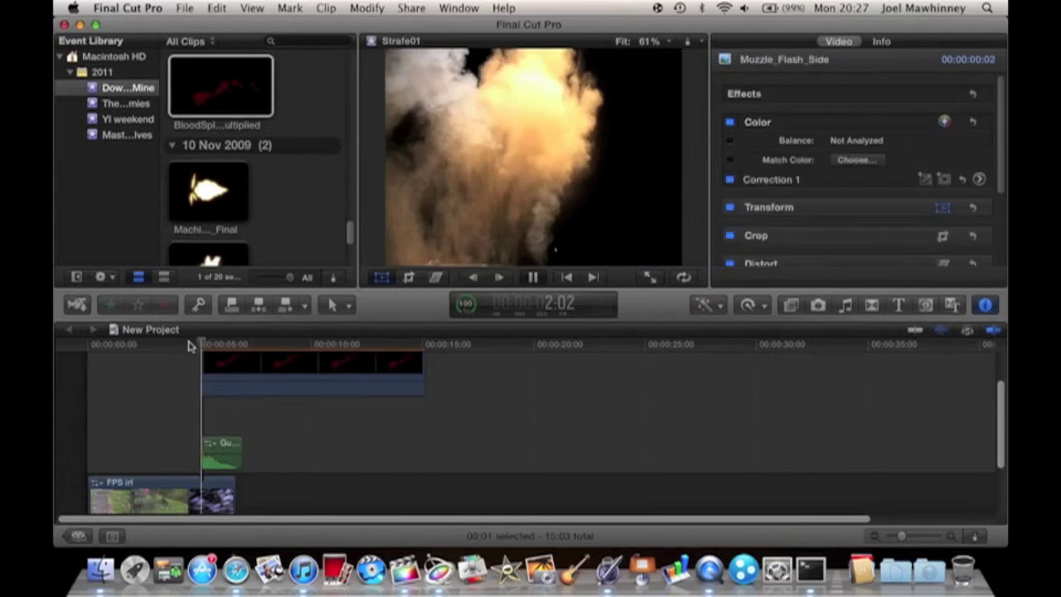
{"action": "left_click_drag", "start_coordinate": [204, 346], "coordinate": [189, 346]}
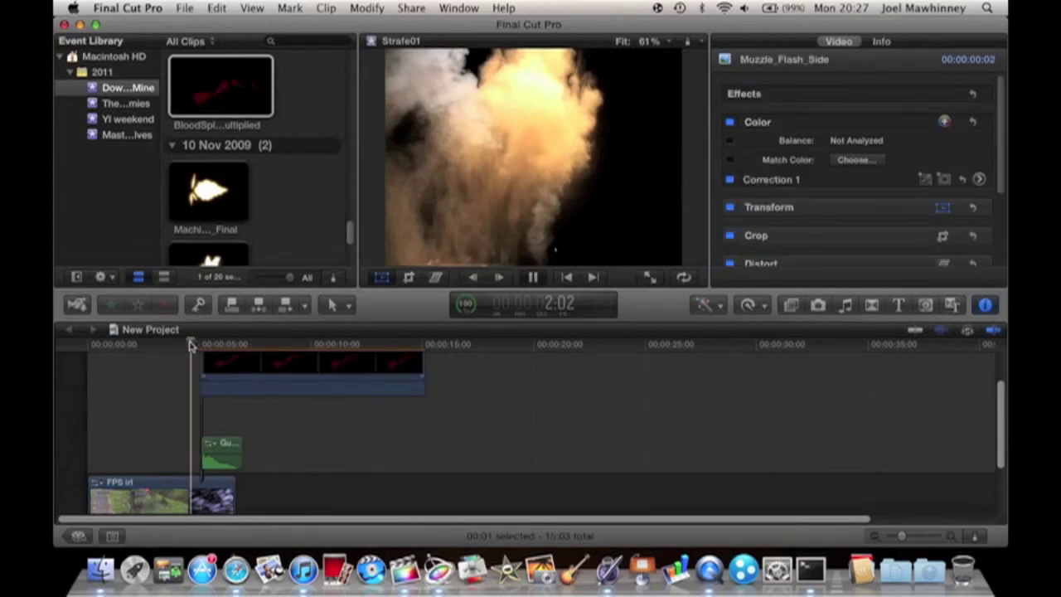
{"action": "left_click_drag", "start_coordinate": [421, 363], "coordinate": [232, 390]}
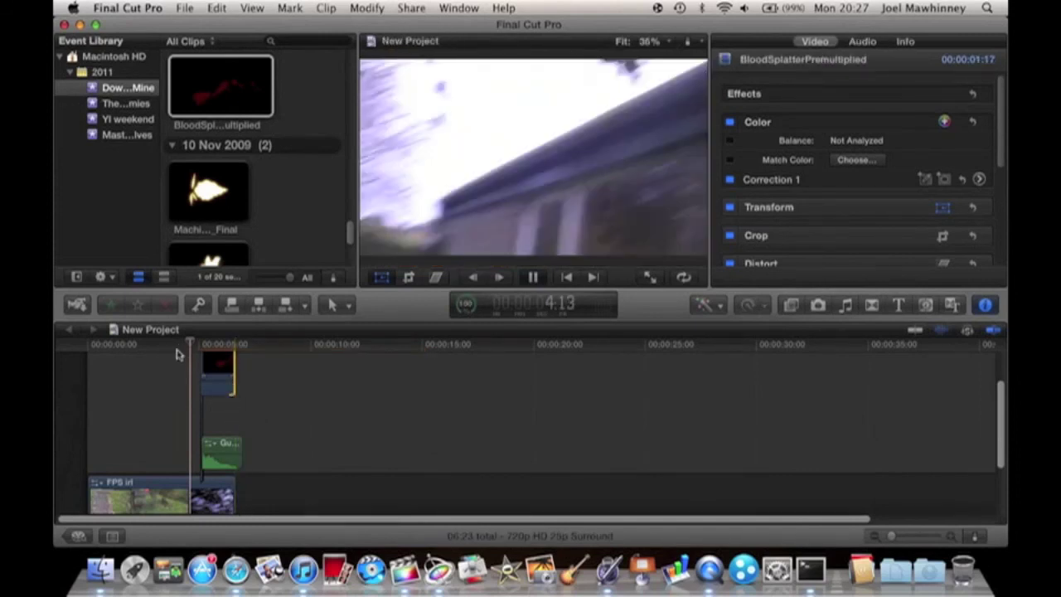
{"action": "left_click", "coordinate": [177, 352]}
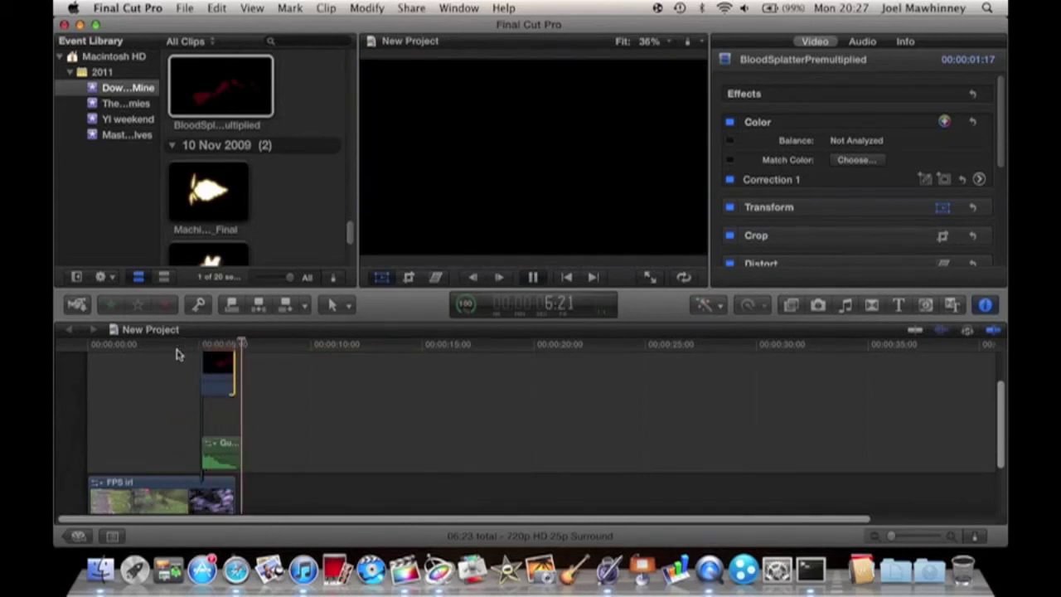
{"action": "left_click", "coordinate": [408, 413]}
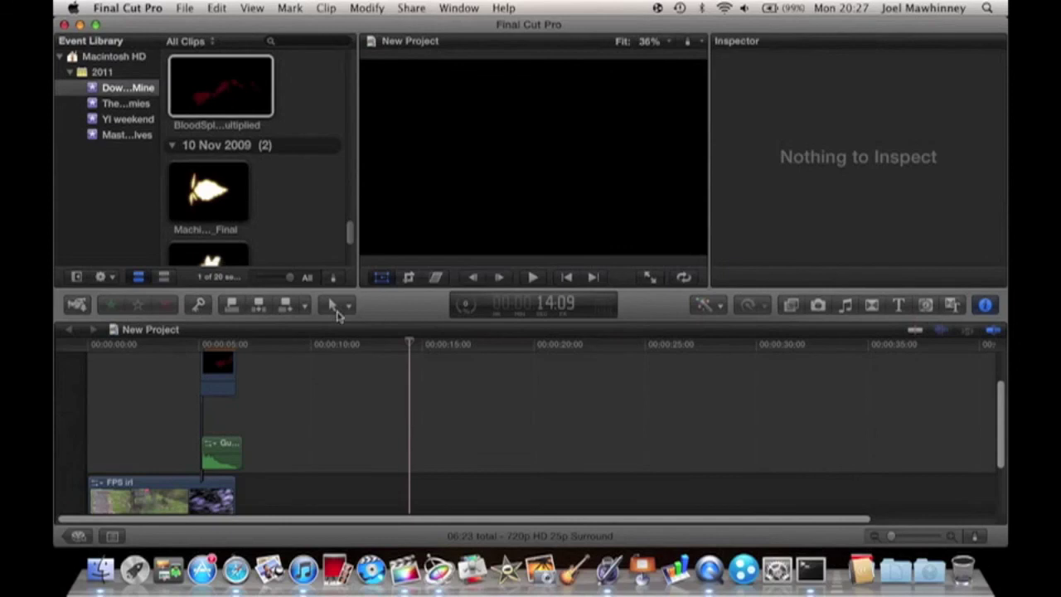
{"action": "scroll", "coordinate": [394, 386], "scroll_direction": "down", "scroll_amount": 5}
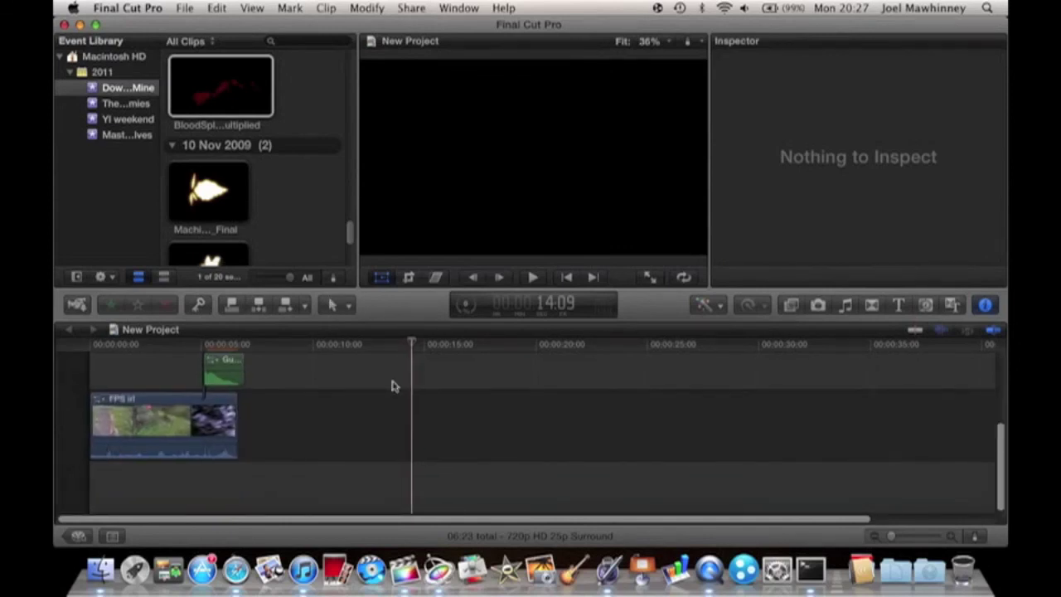
{"action": "scroll", "coordinate": [391, 383], "scroll_direction": "up", "scroll_amount": 2}
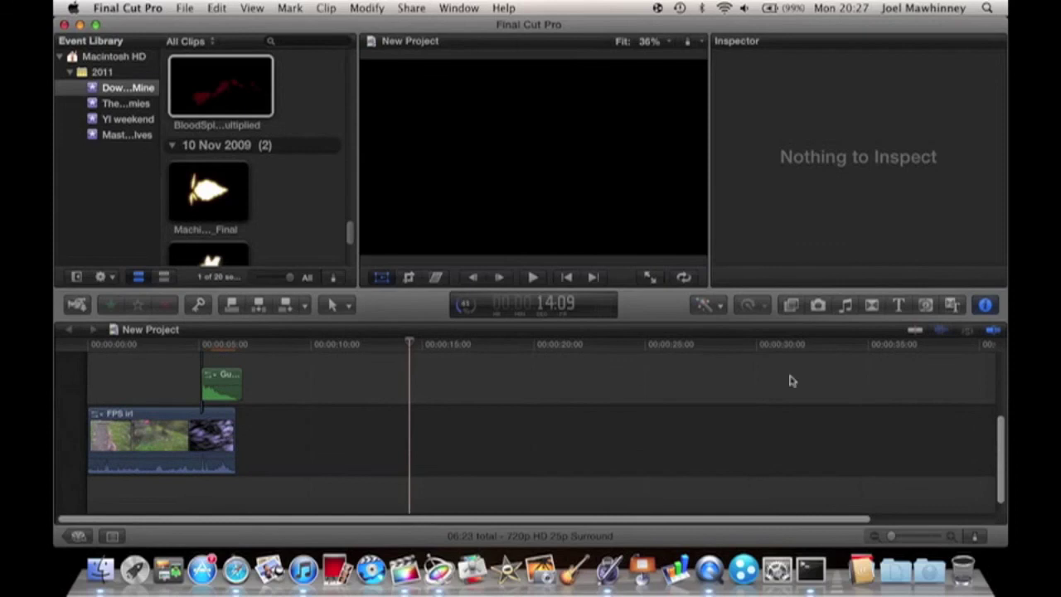